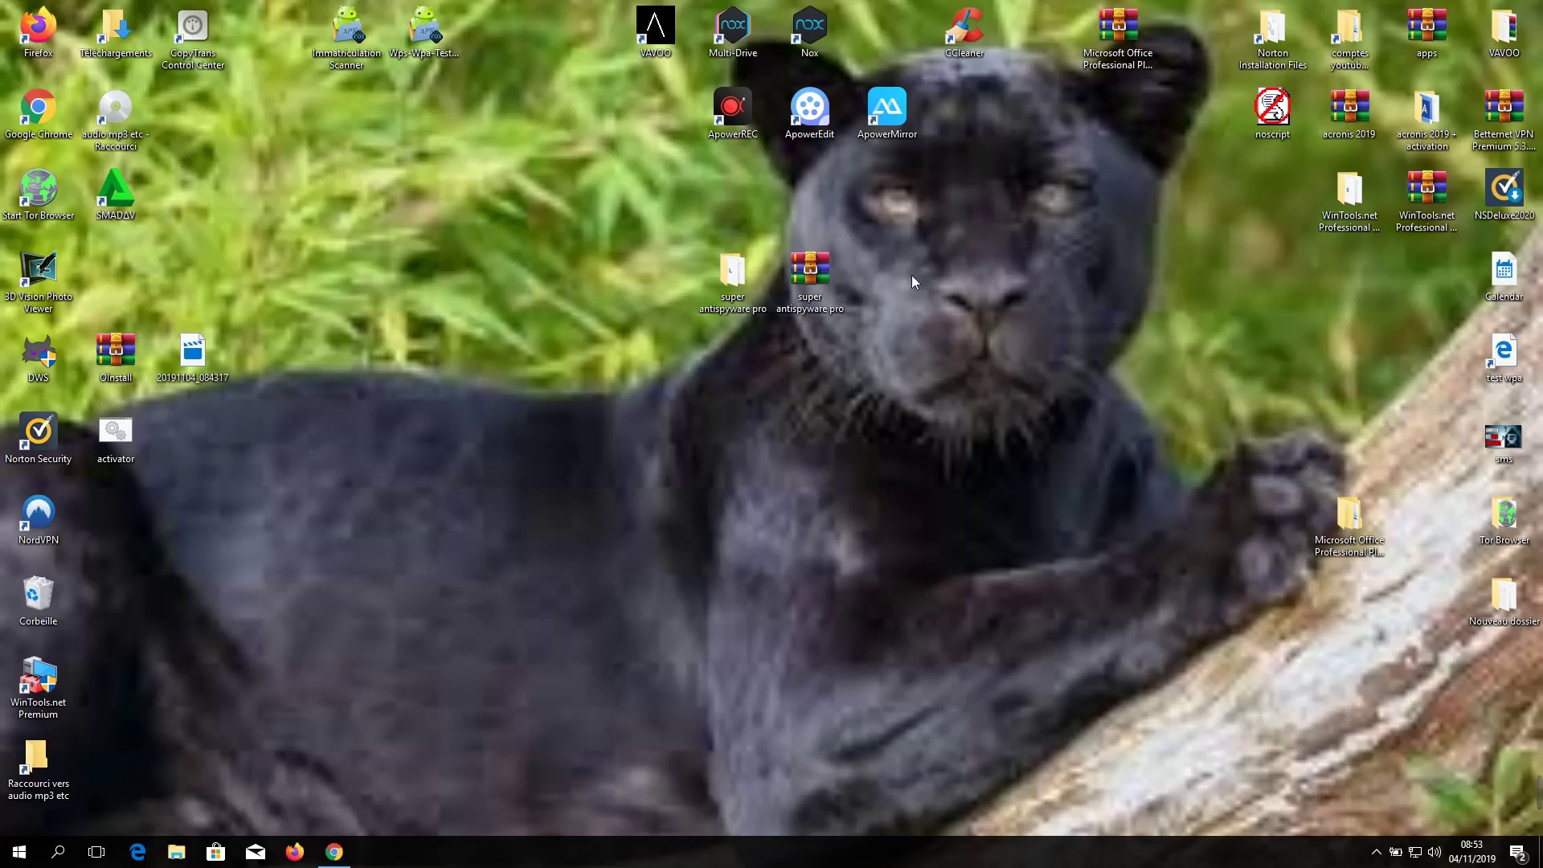
- Review the activations text file in the super antispyware pro folder, then close it and move the folder window out of the way
double_click(735, 277)
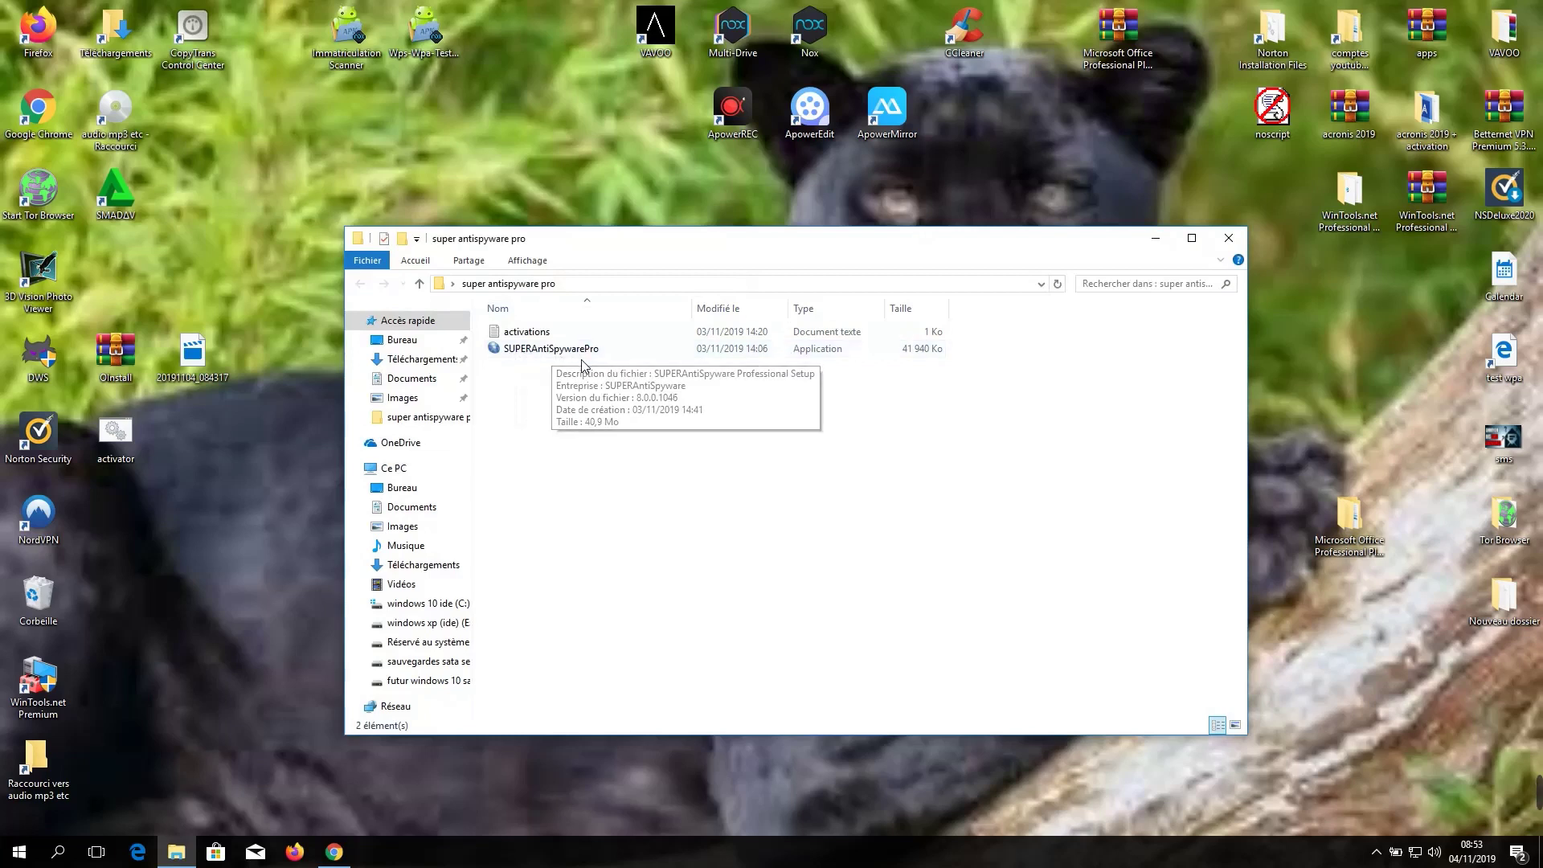
double_click(514, 333)
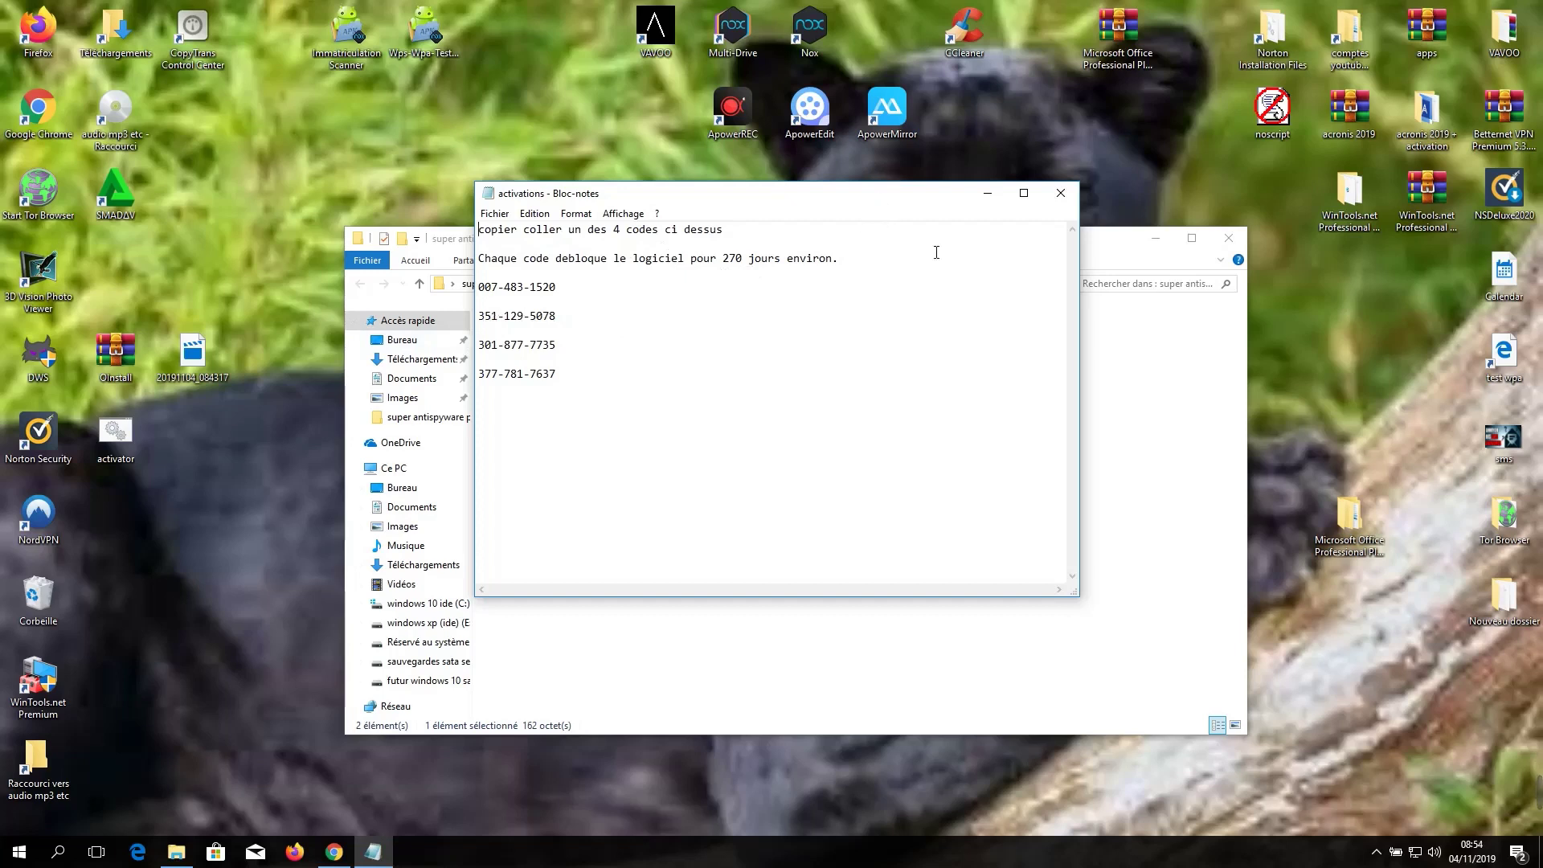
click(1055, 195)
drag(976, 245, 1035, 498)
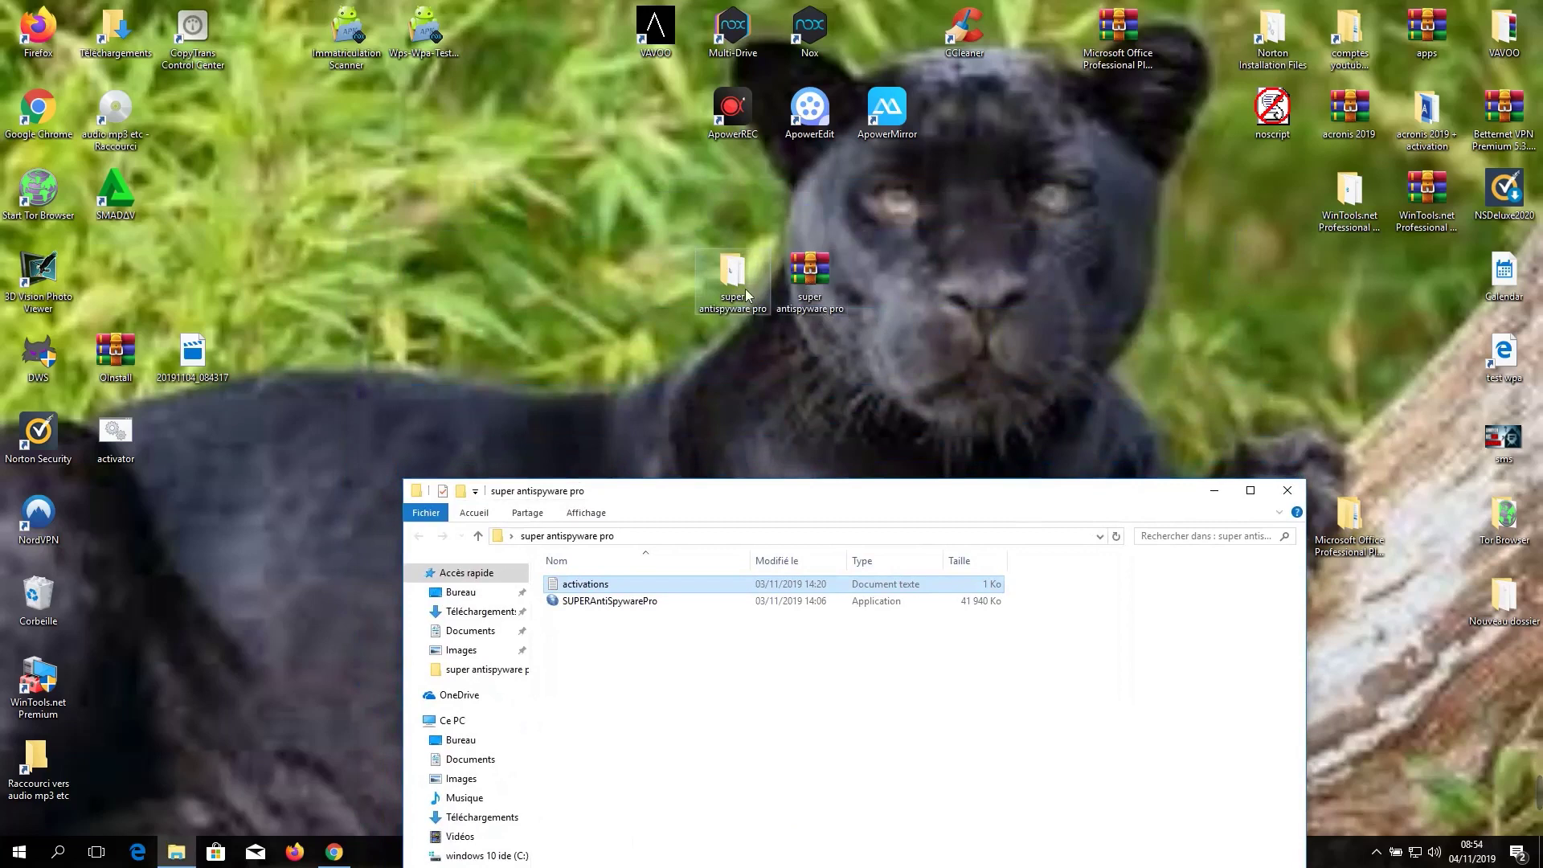
- Launch the SUPERAntiSpywarePro installer from the folder and accept the license agreement
double_click(574, 603)
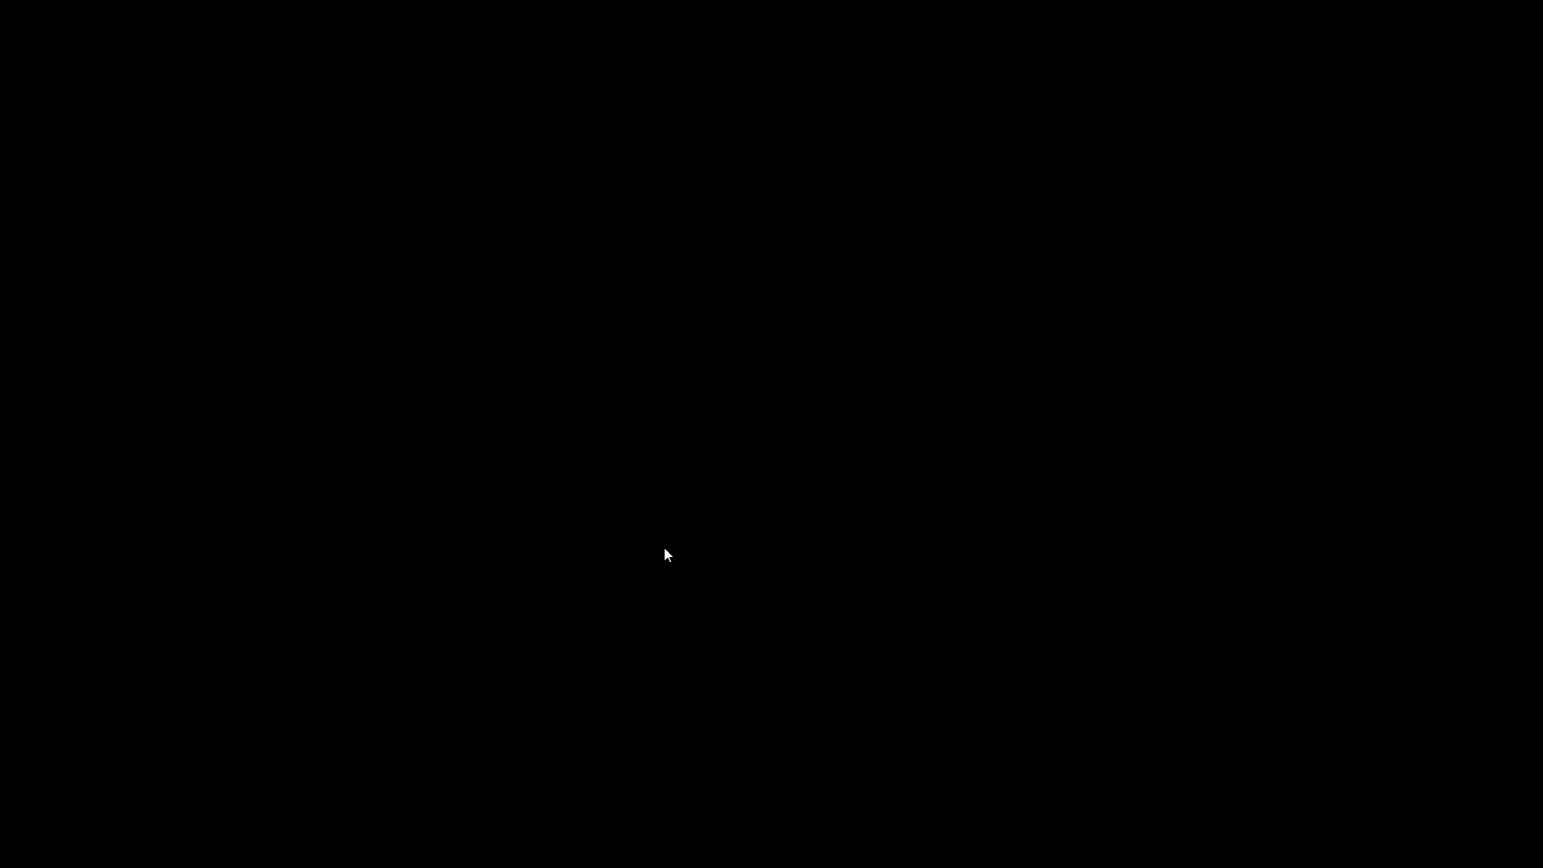
click(661, 560)
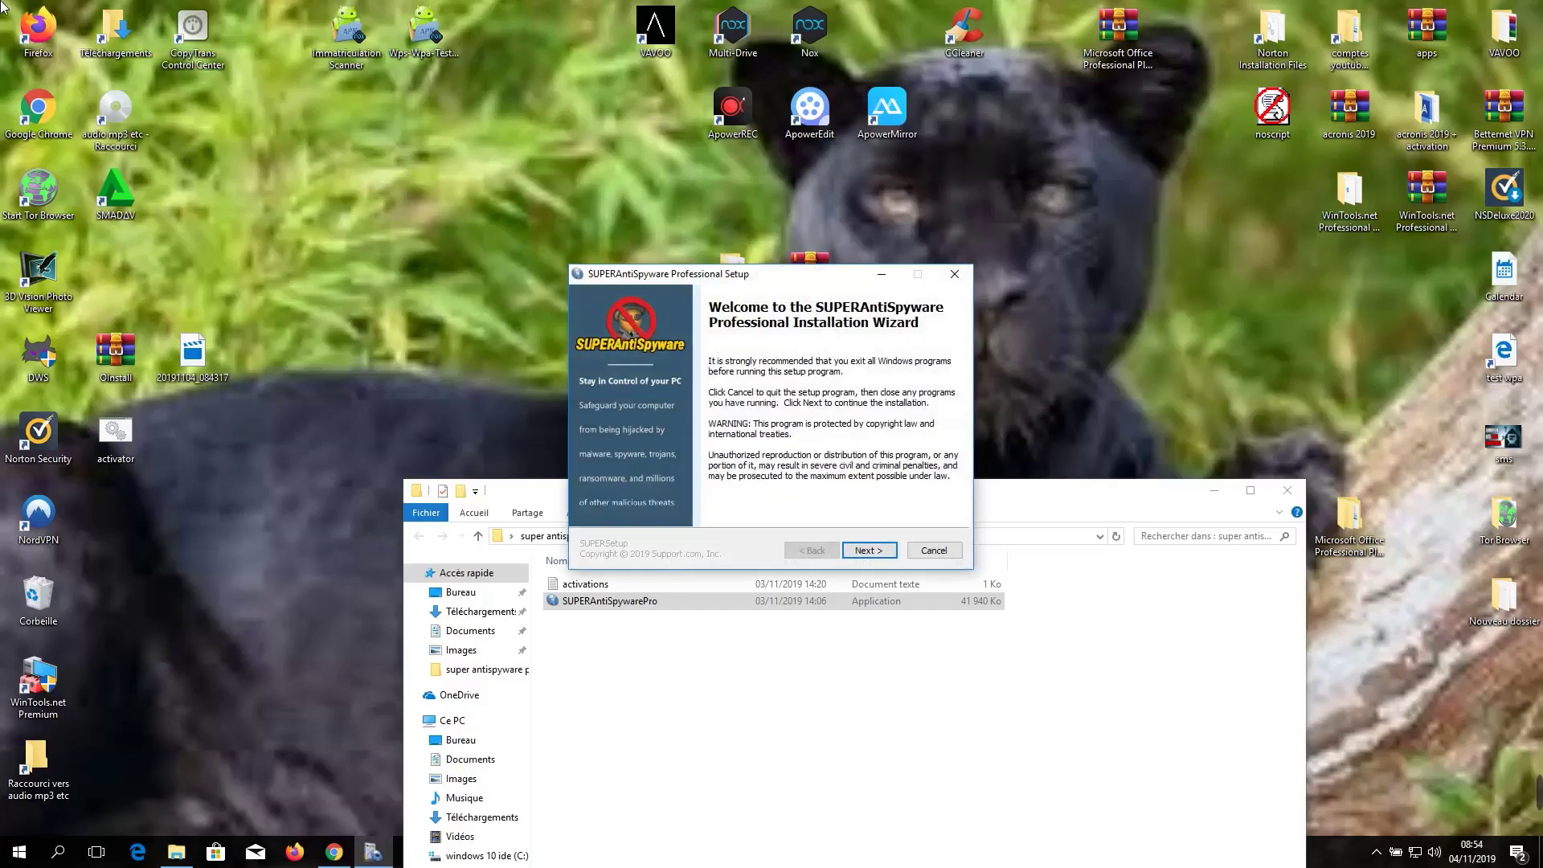
click(854, 557)
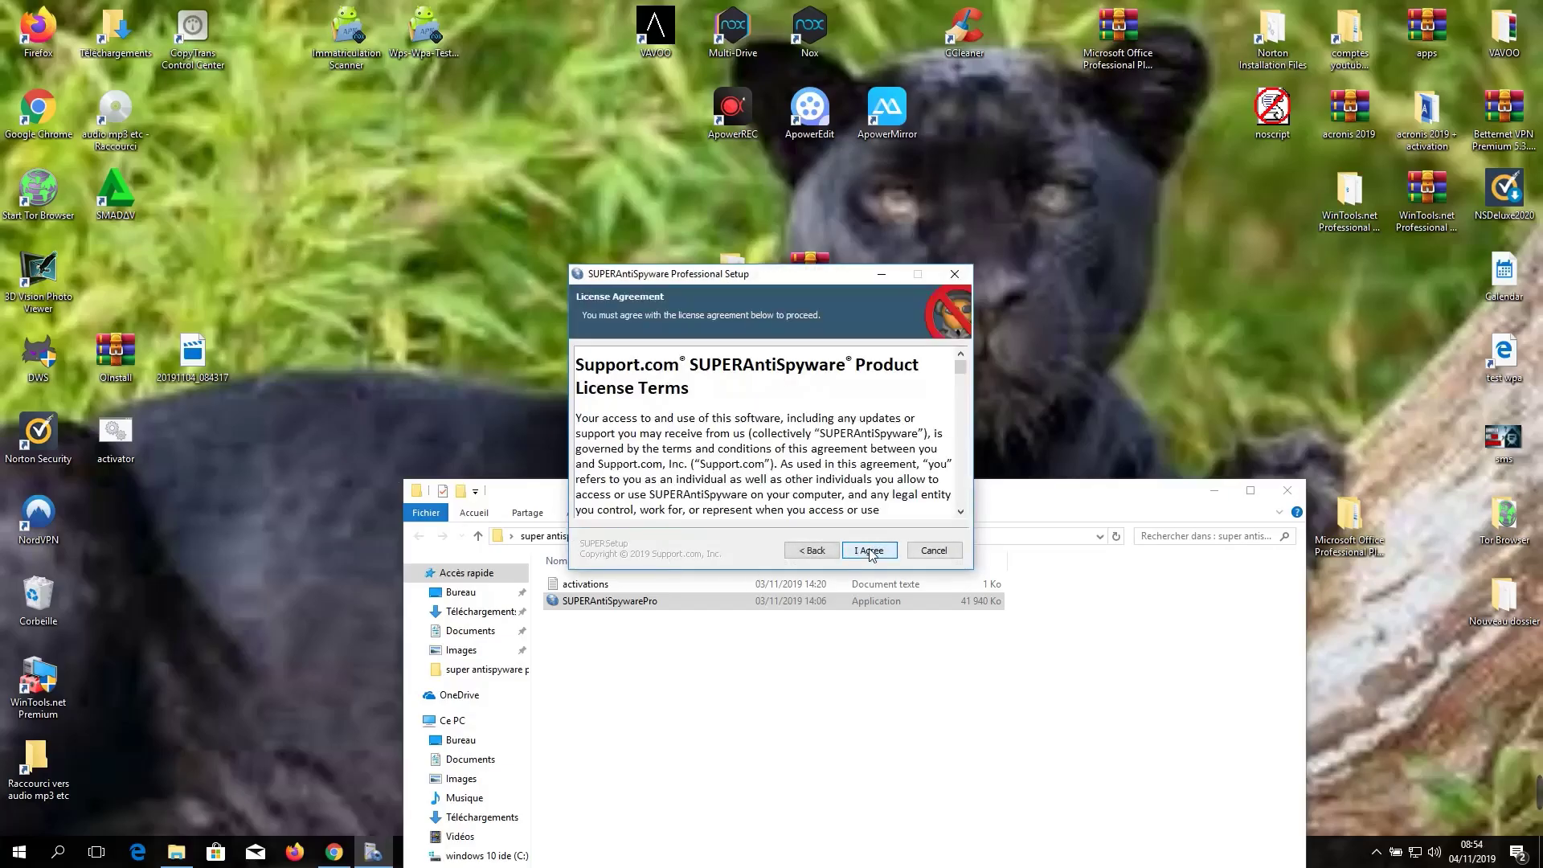
click(868, 553)
- Install for all users into C:\Program Files\SUPERAntiSpyware, leaving the registration code blank
drag(752, 277, 745, 64)
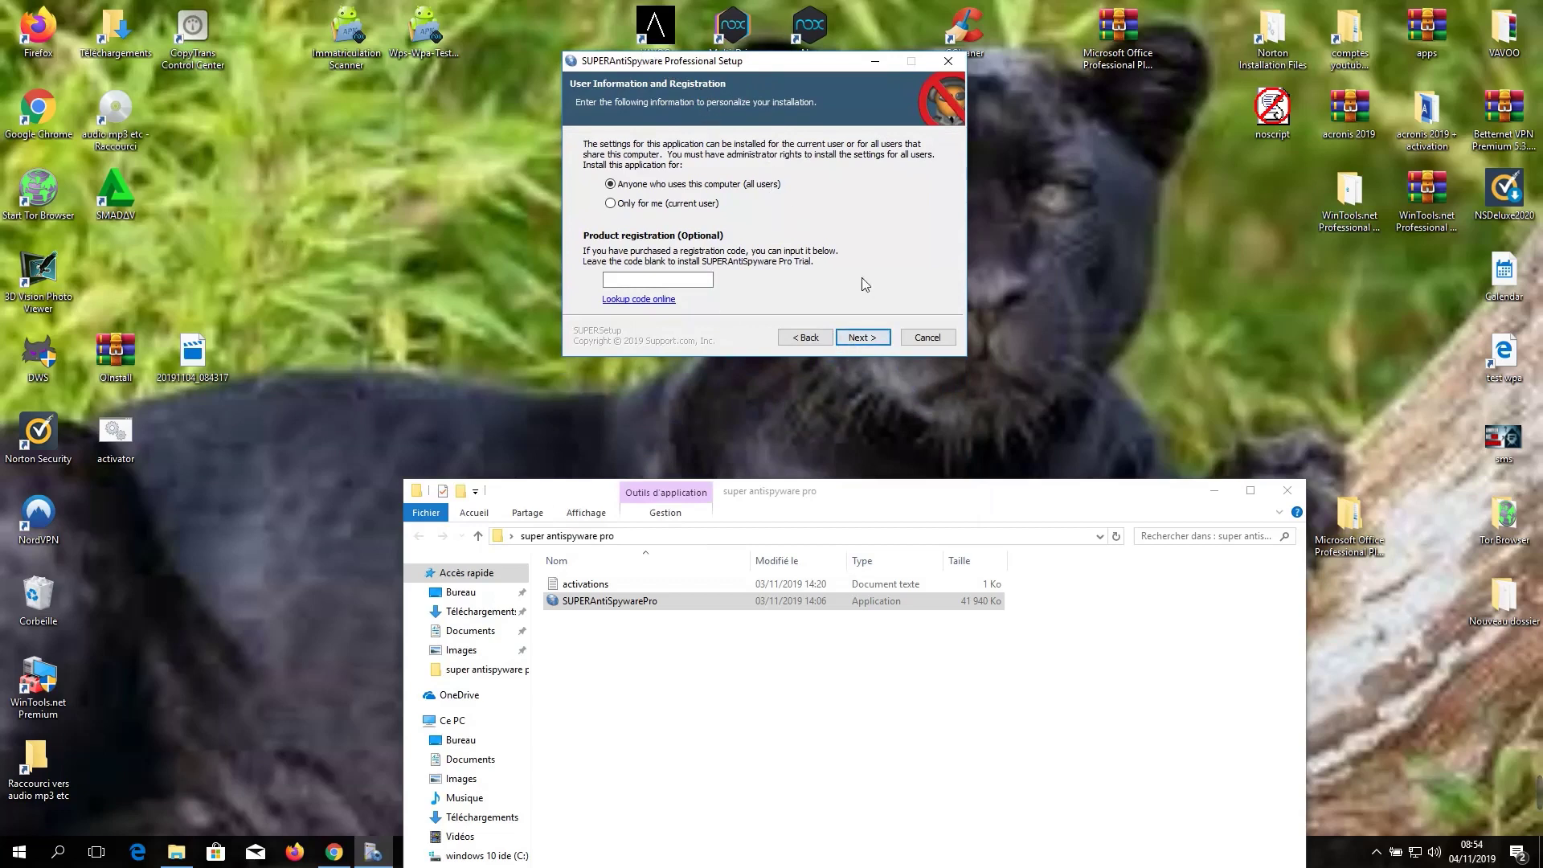
click(870, 338)
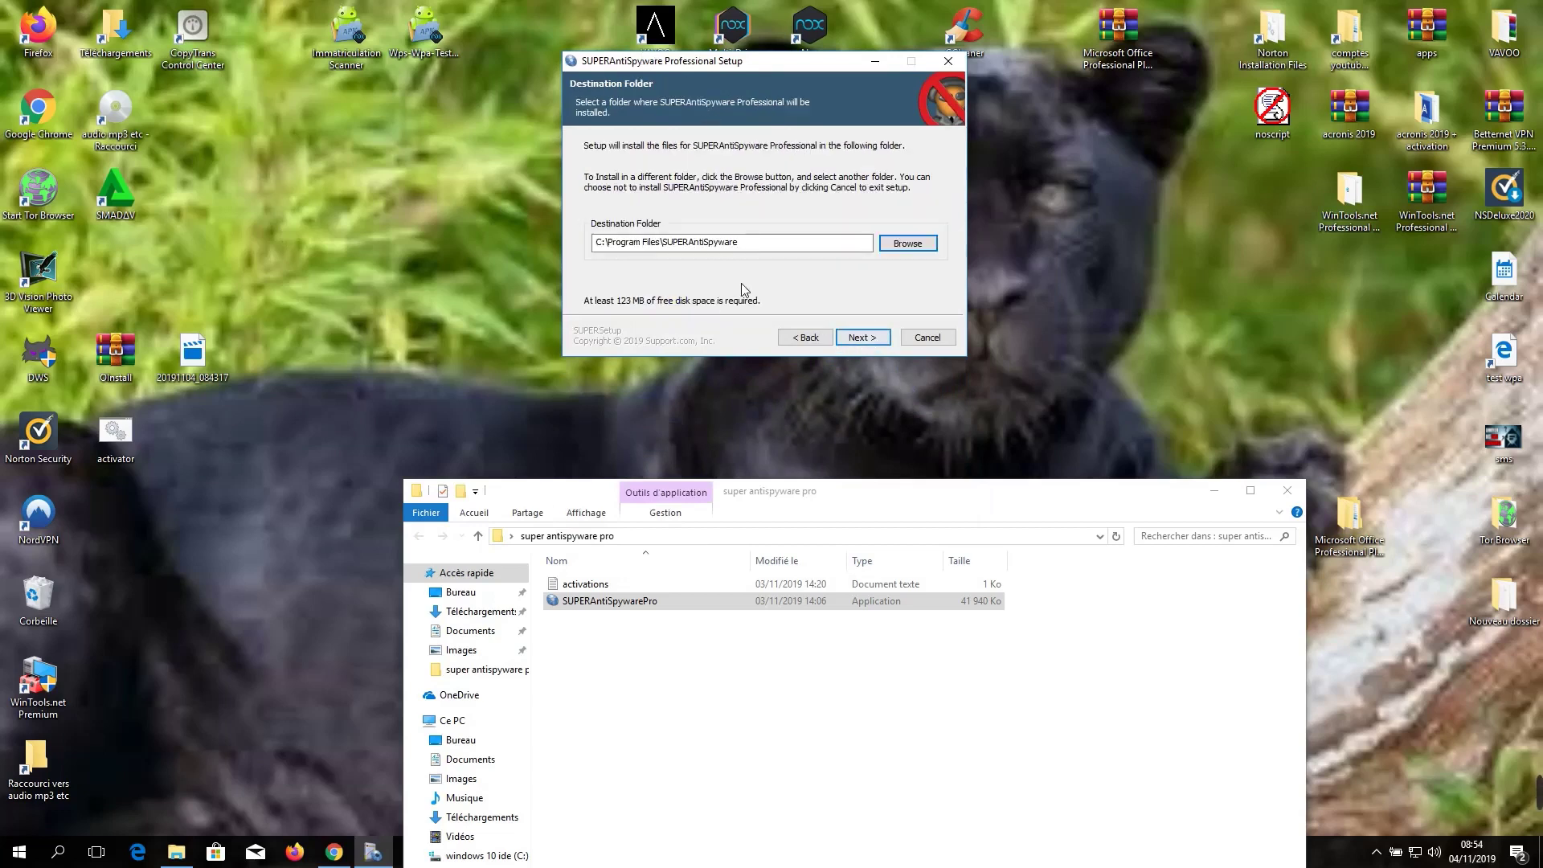
click(859, 337)
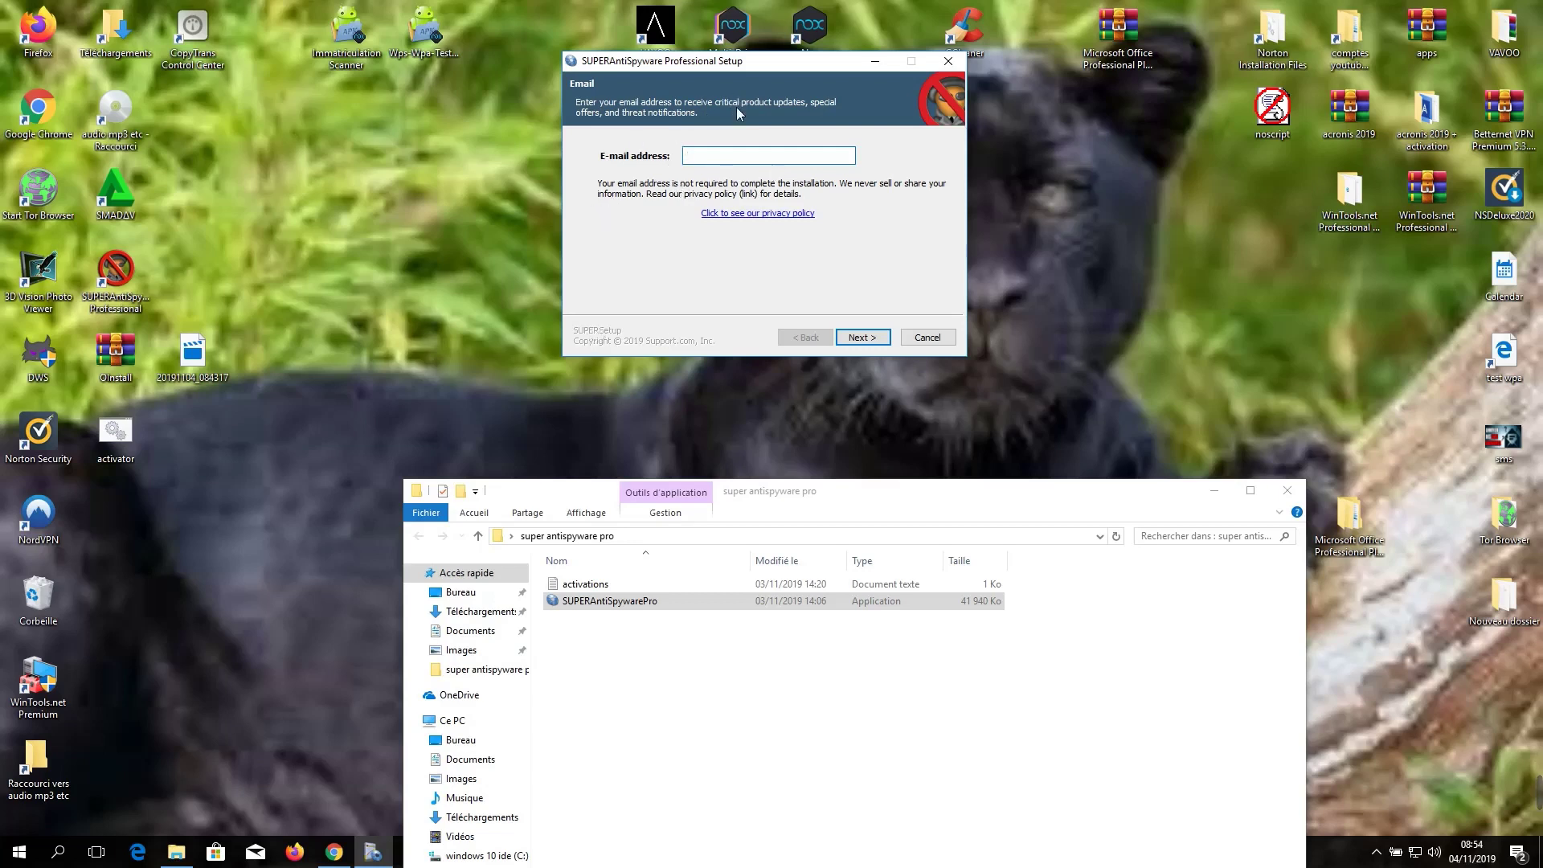
- Skip the e-mail address, turn off the definition update check and system diagnostic submission, and finish the setup
click(847, 339)
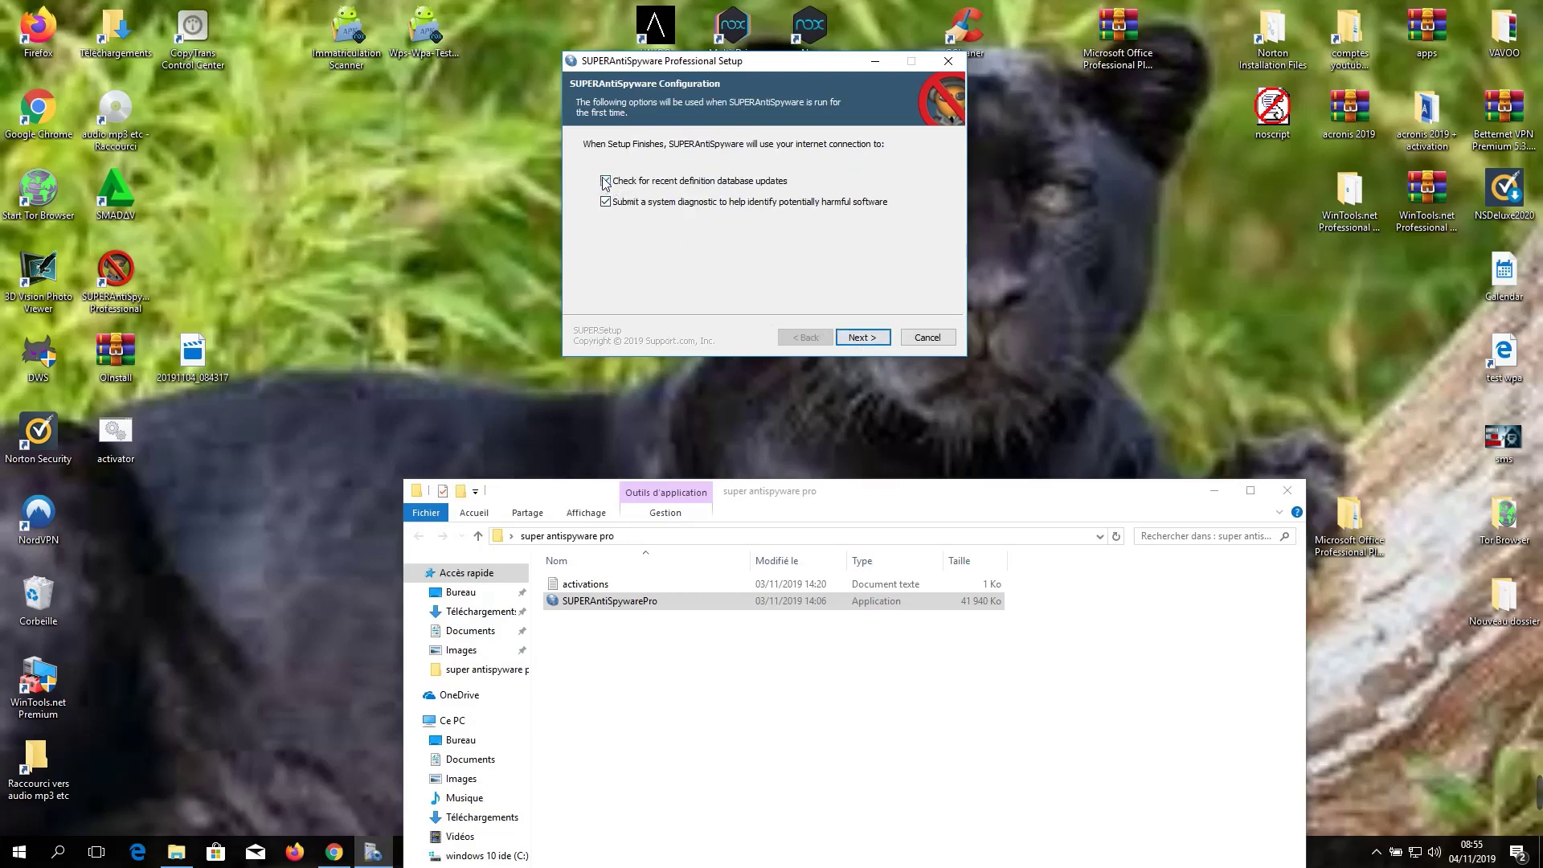
click(605, 182)
click(607, 204)
click(870, 343)
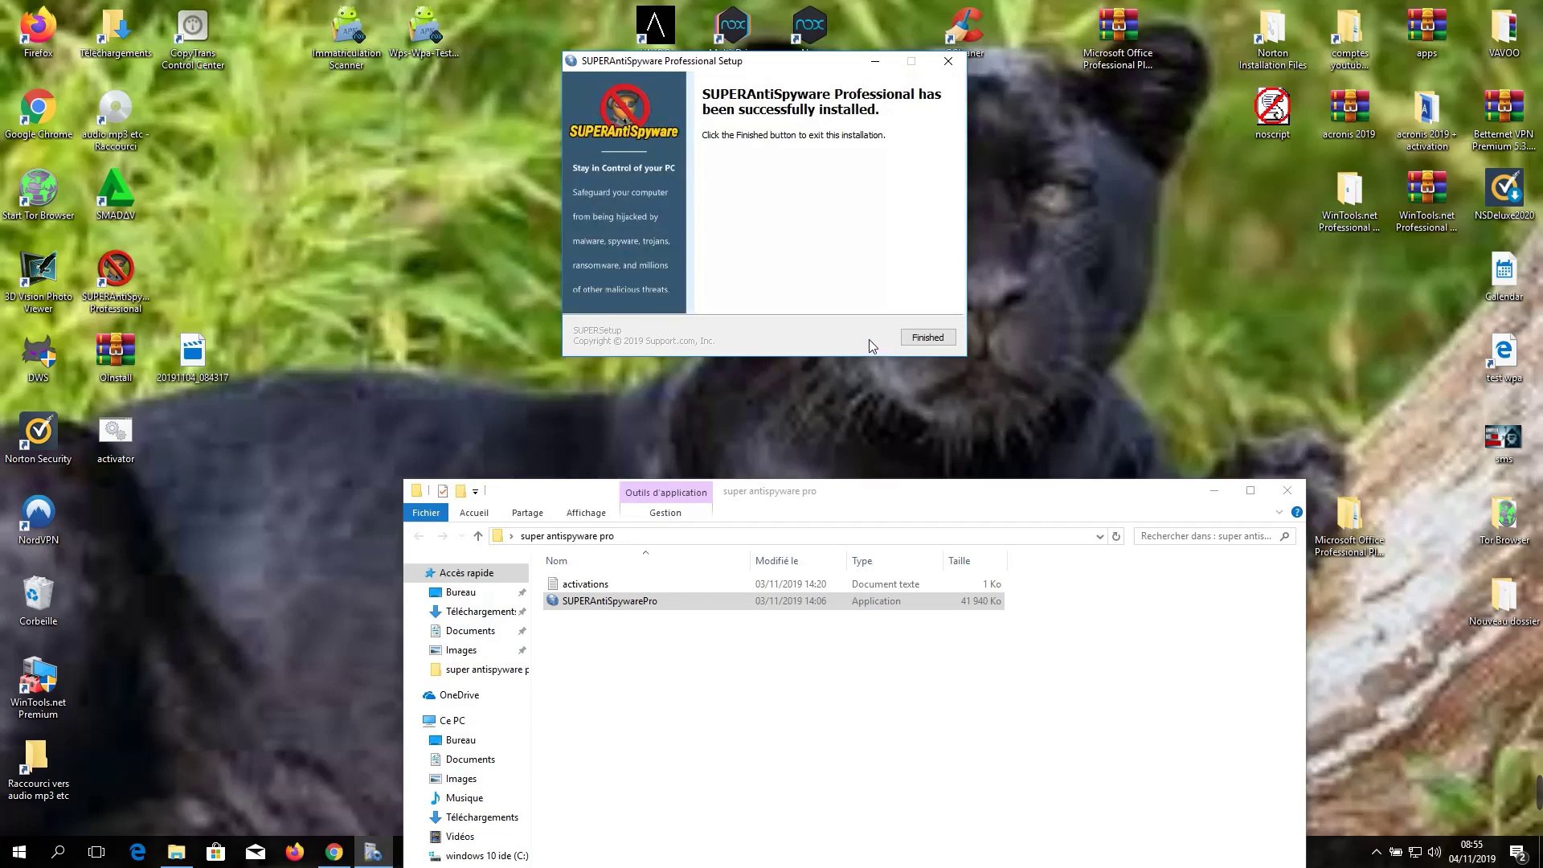
click(921, 337)
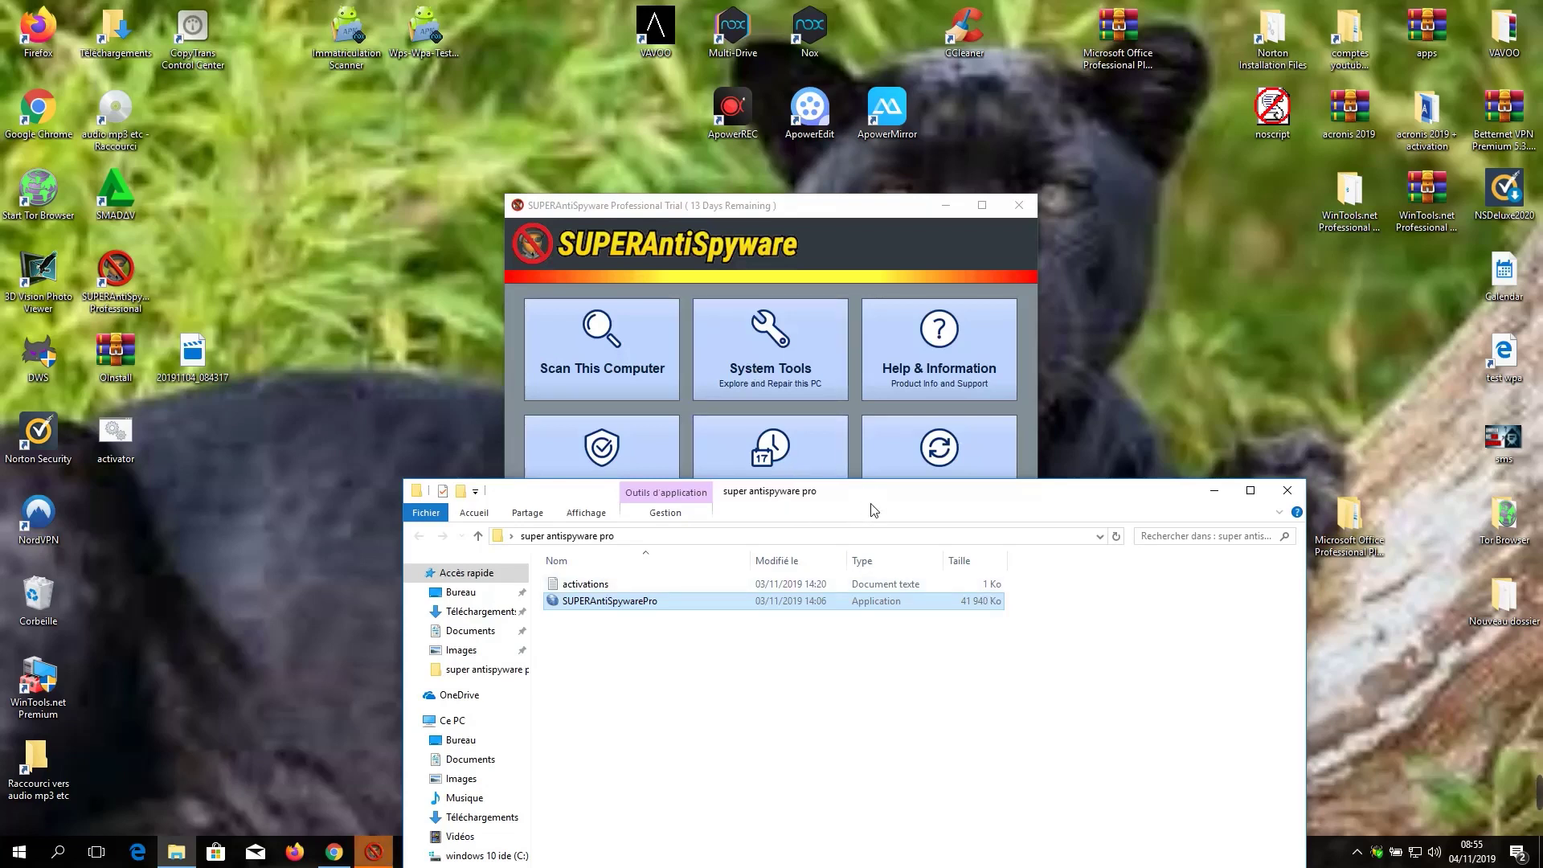
- Arrange the folder and SUPERAntiSpyware windows apart, and review the Real-Time Protection settings
drag(874, 493, 853, 691)
drag(800, 210, 810, 49)
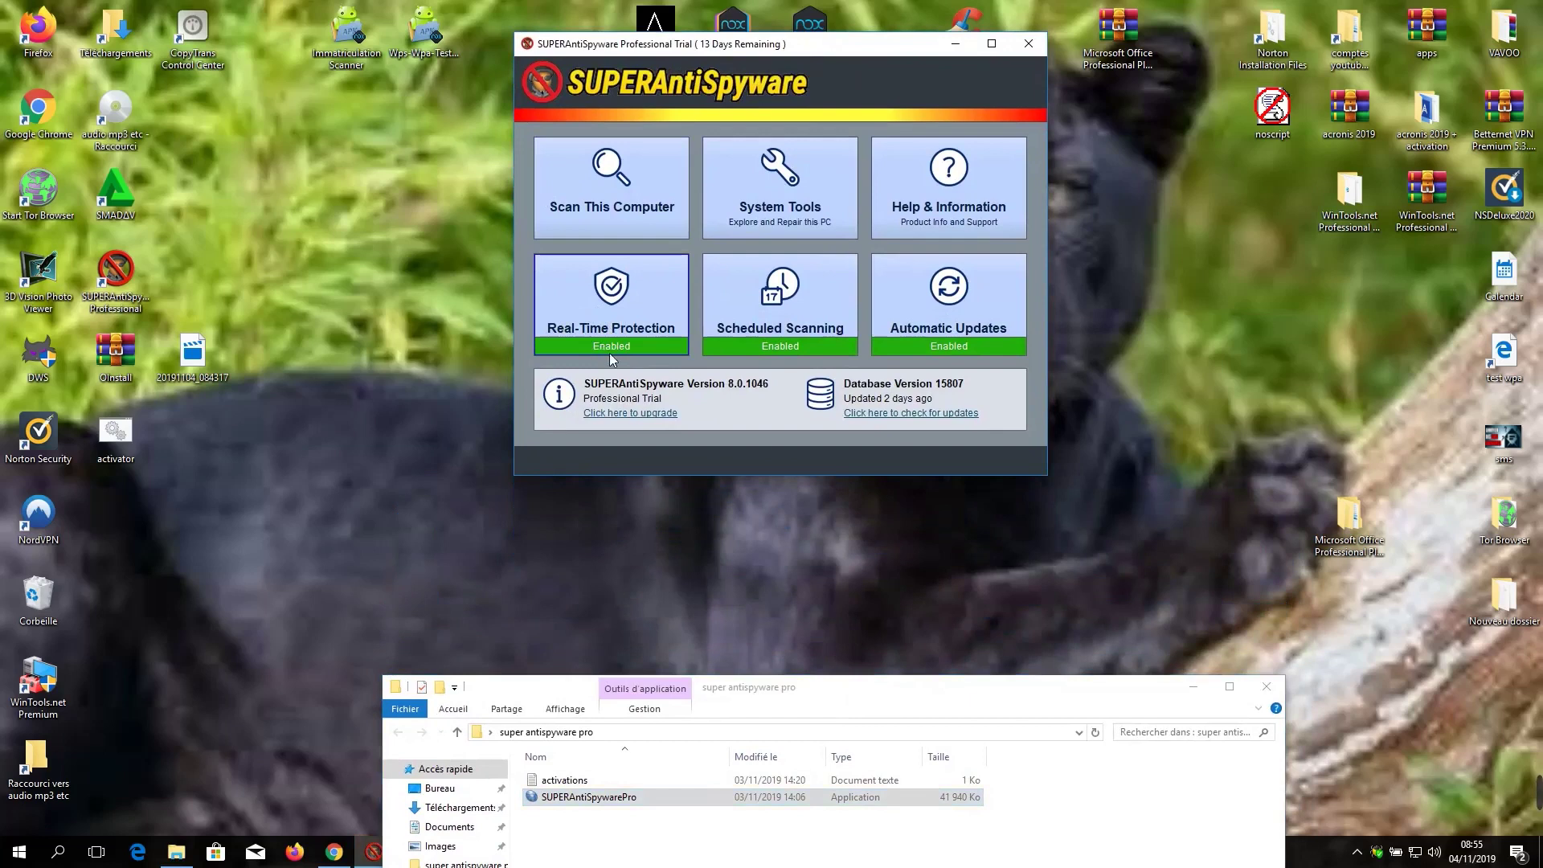
click(619, 318)
click(576, 141)
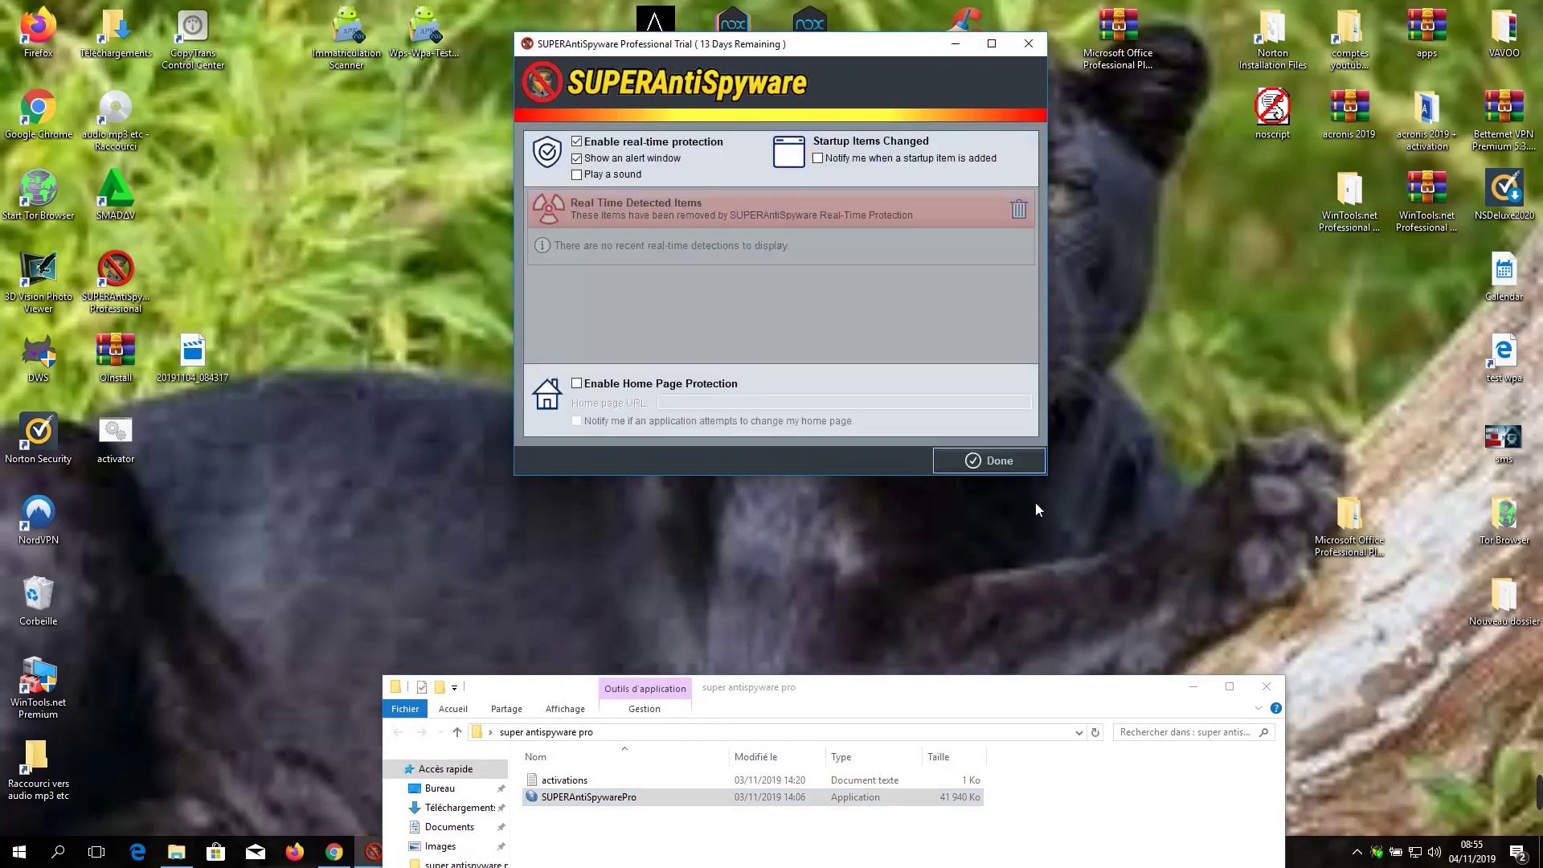
click(997, 461)
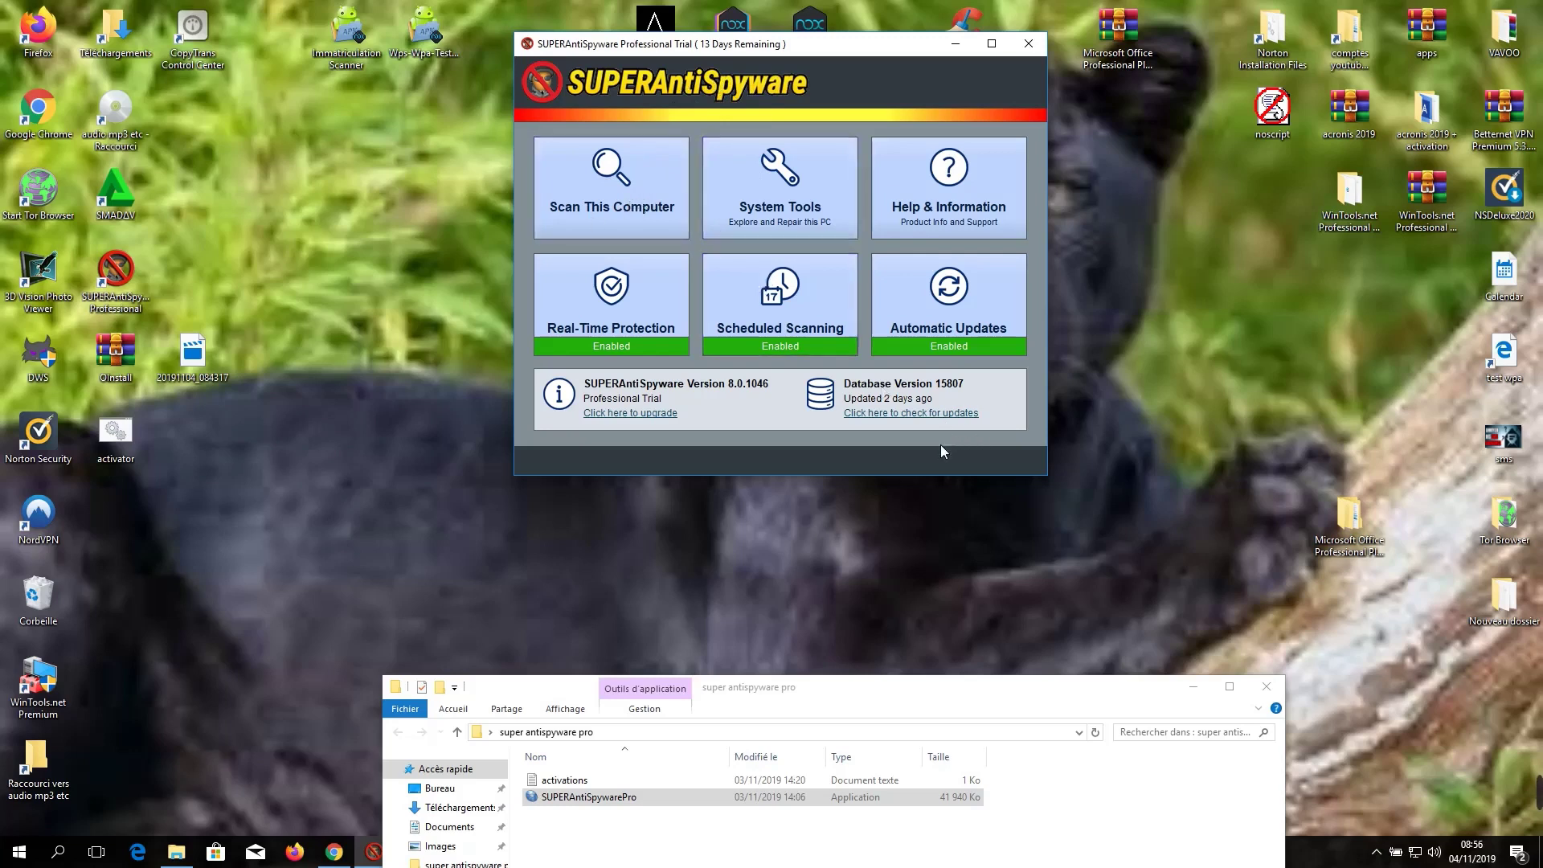
- Bring up SUPERAntiSpyware's Help & Information page and copy the first registration code from the activations text file
click(900, 698)
drag(900, 698, 950, 621)
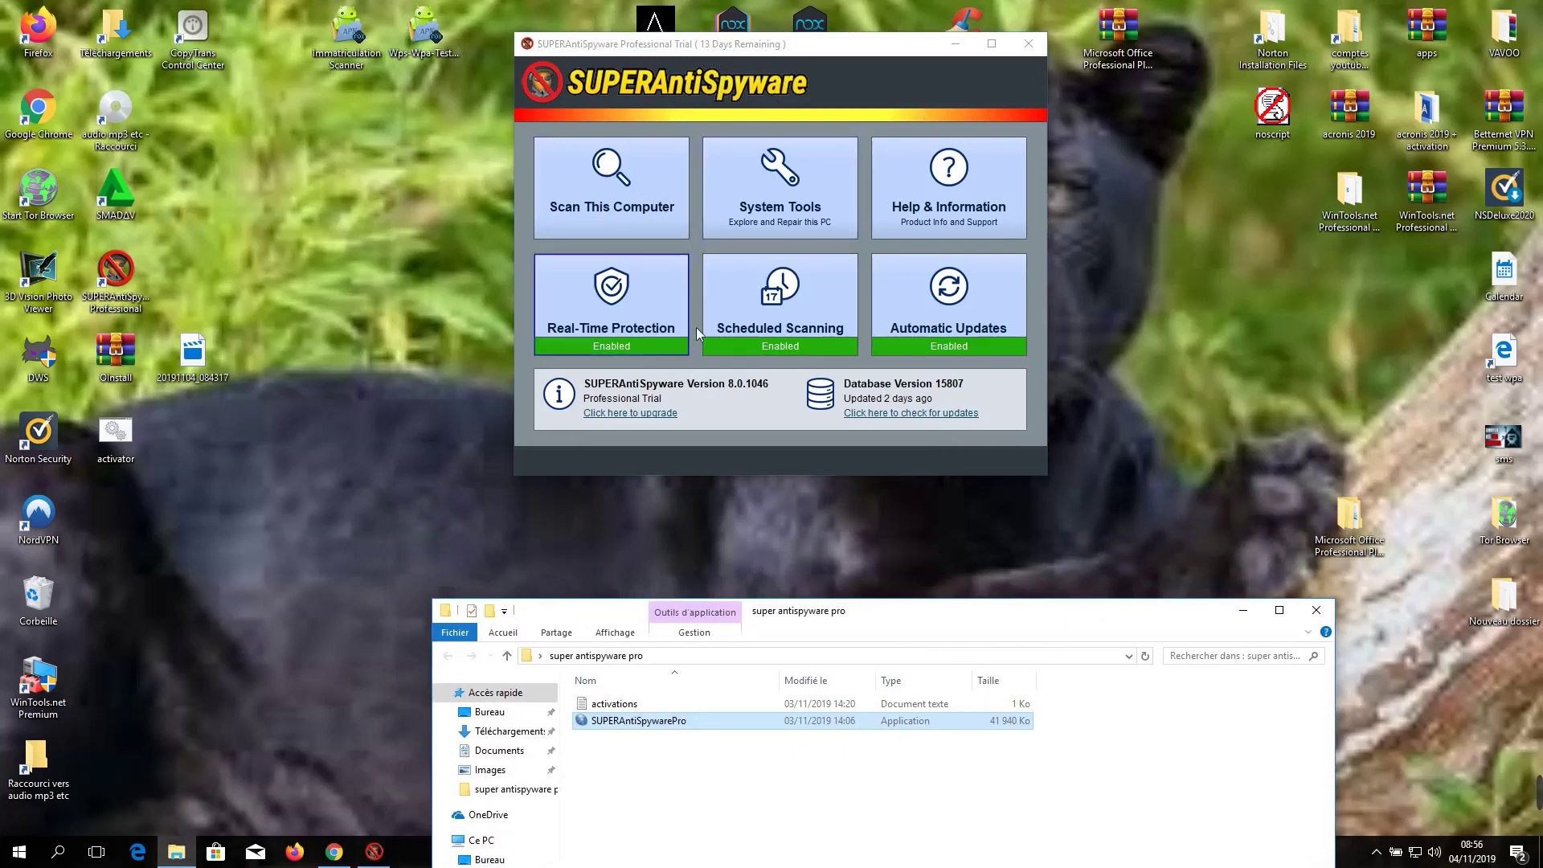
click(885, 223)
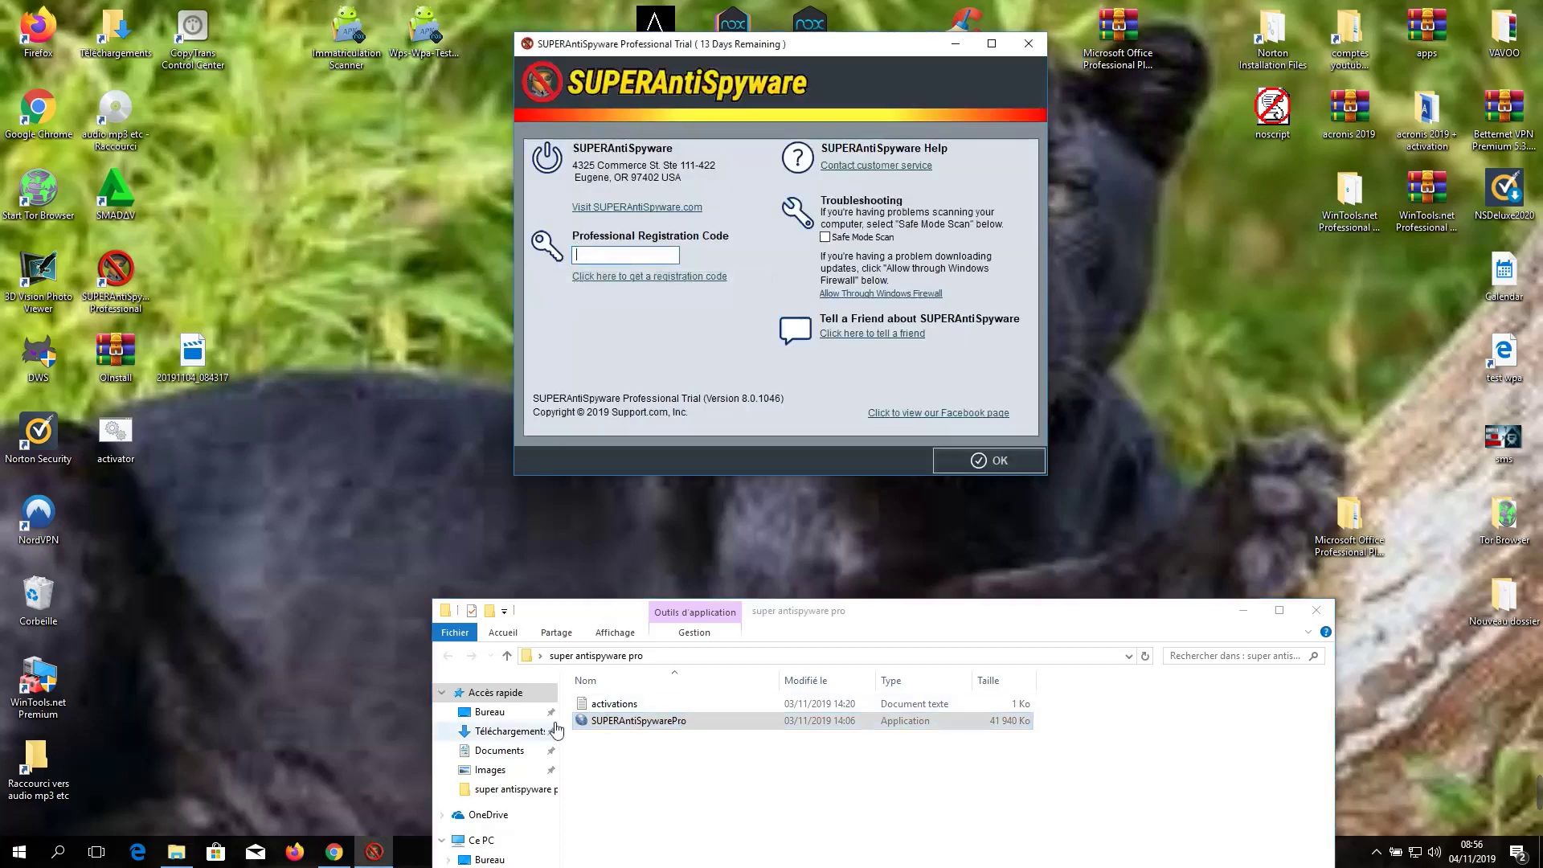
double_click(631, 707)
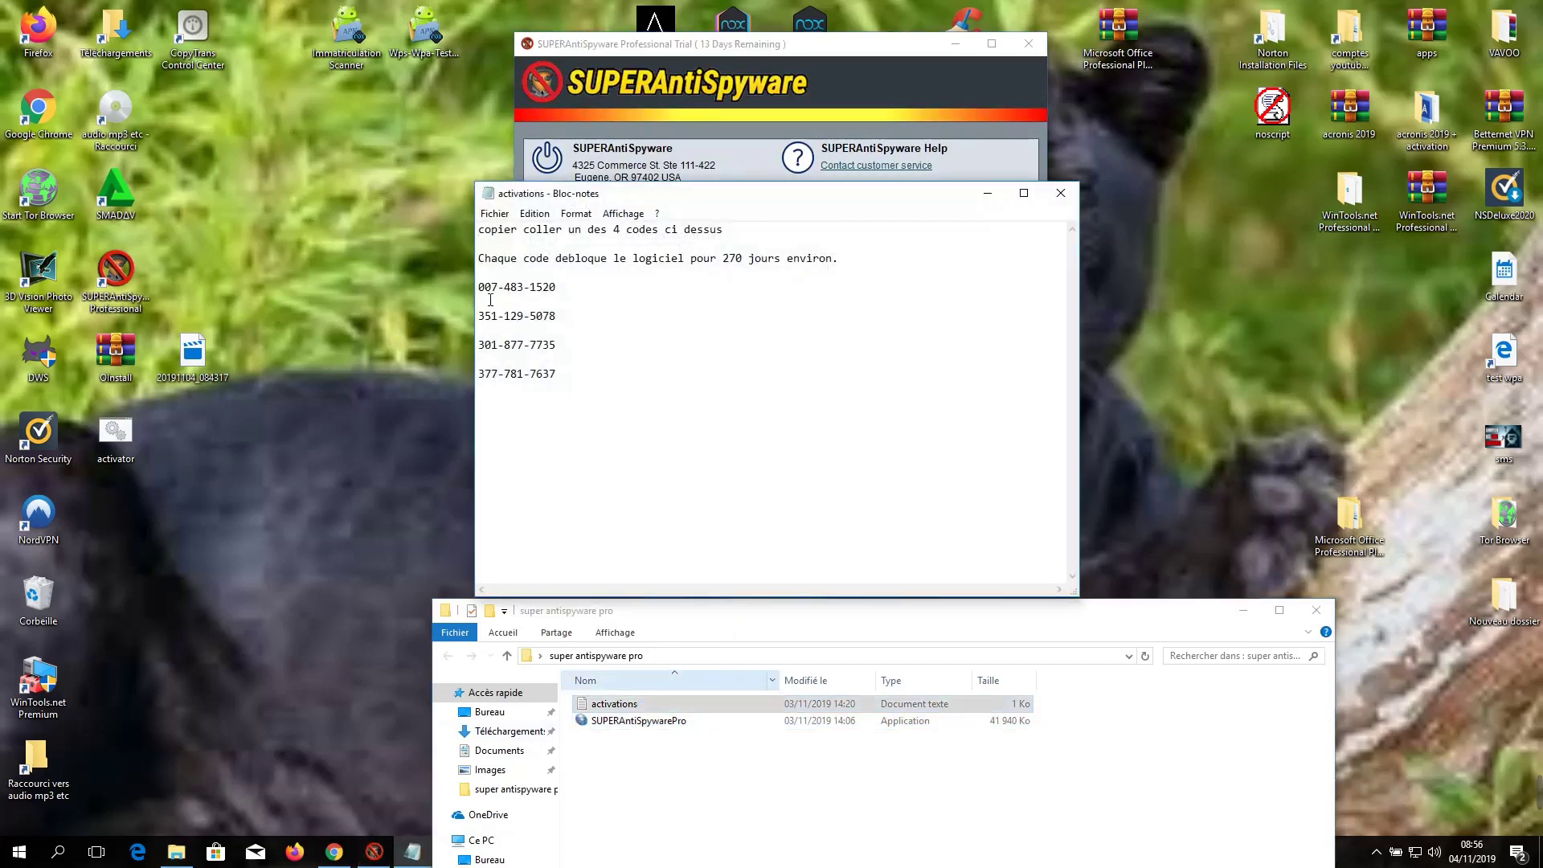
drag(479, 288, 558, 285)
right_click(547, 287)
click(615, 338)
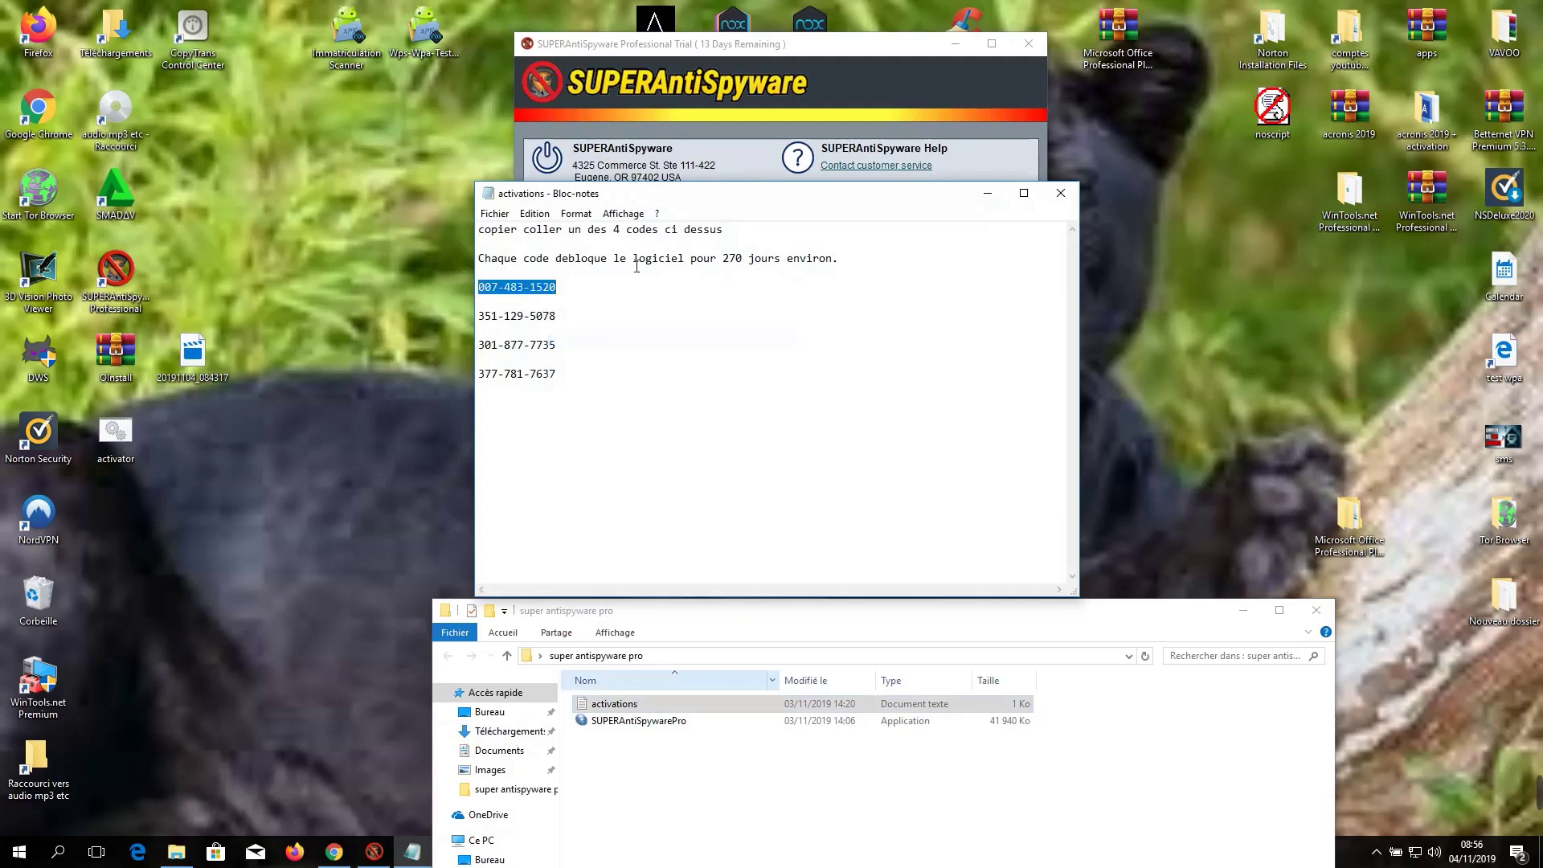
- Paste the copied code into the Professional Registration Code field in SUPERAntiSpyware and apply it
click(811, 62)
click(629, 253)
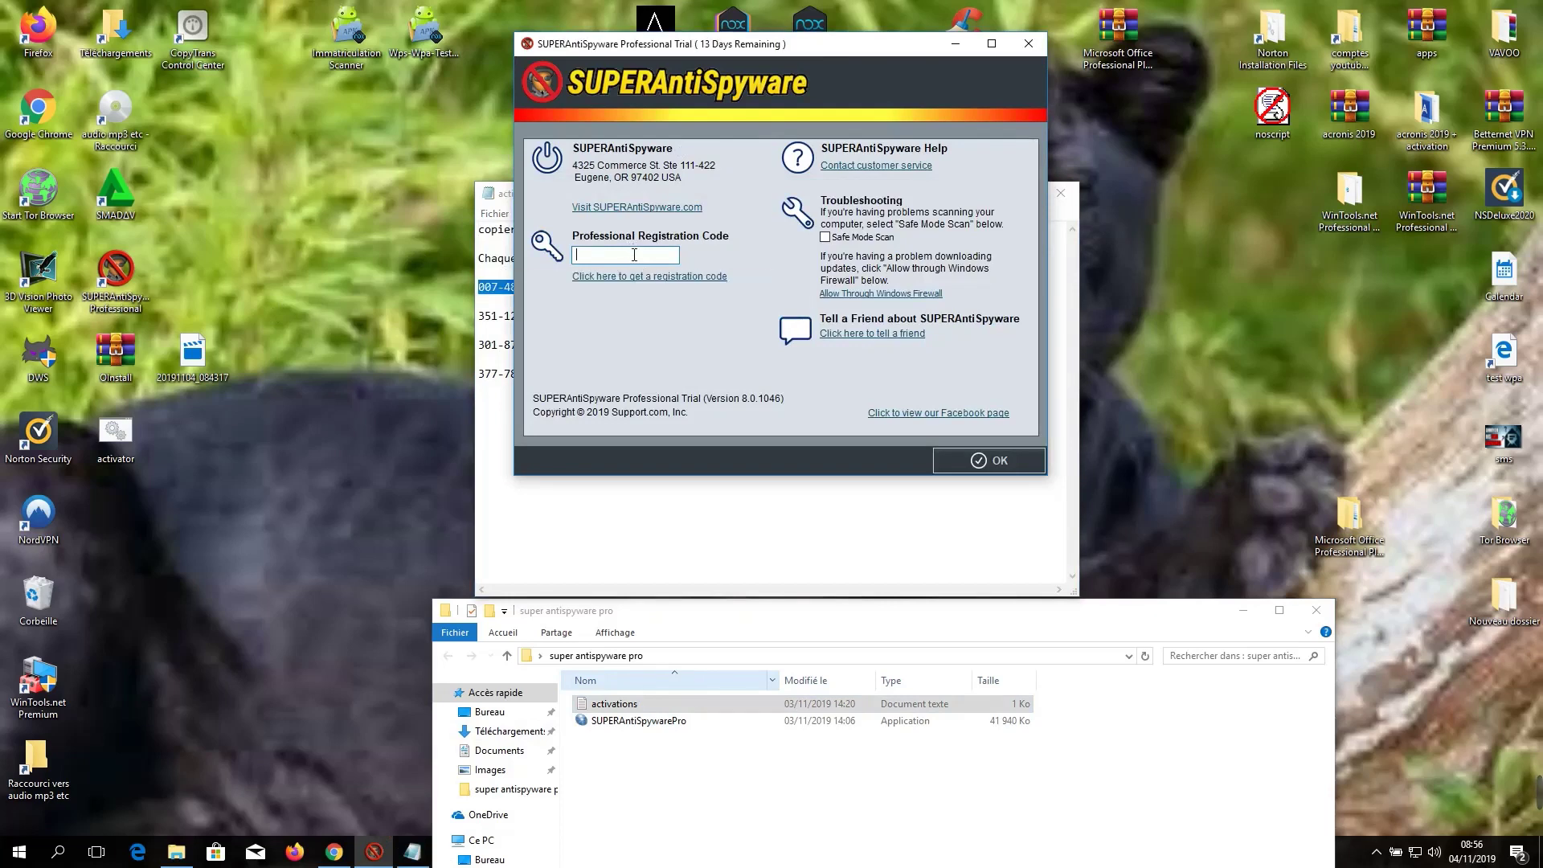
right_click(630, 253)
click(674, 324)
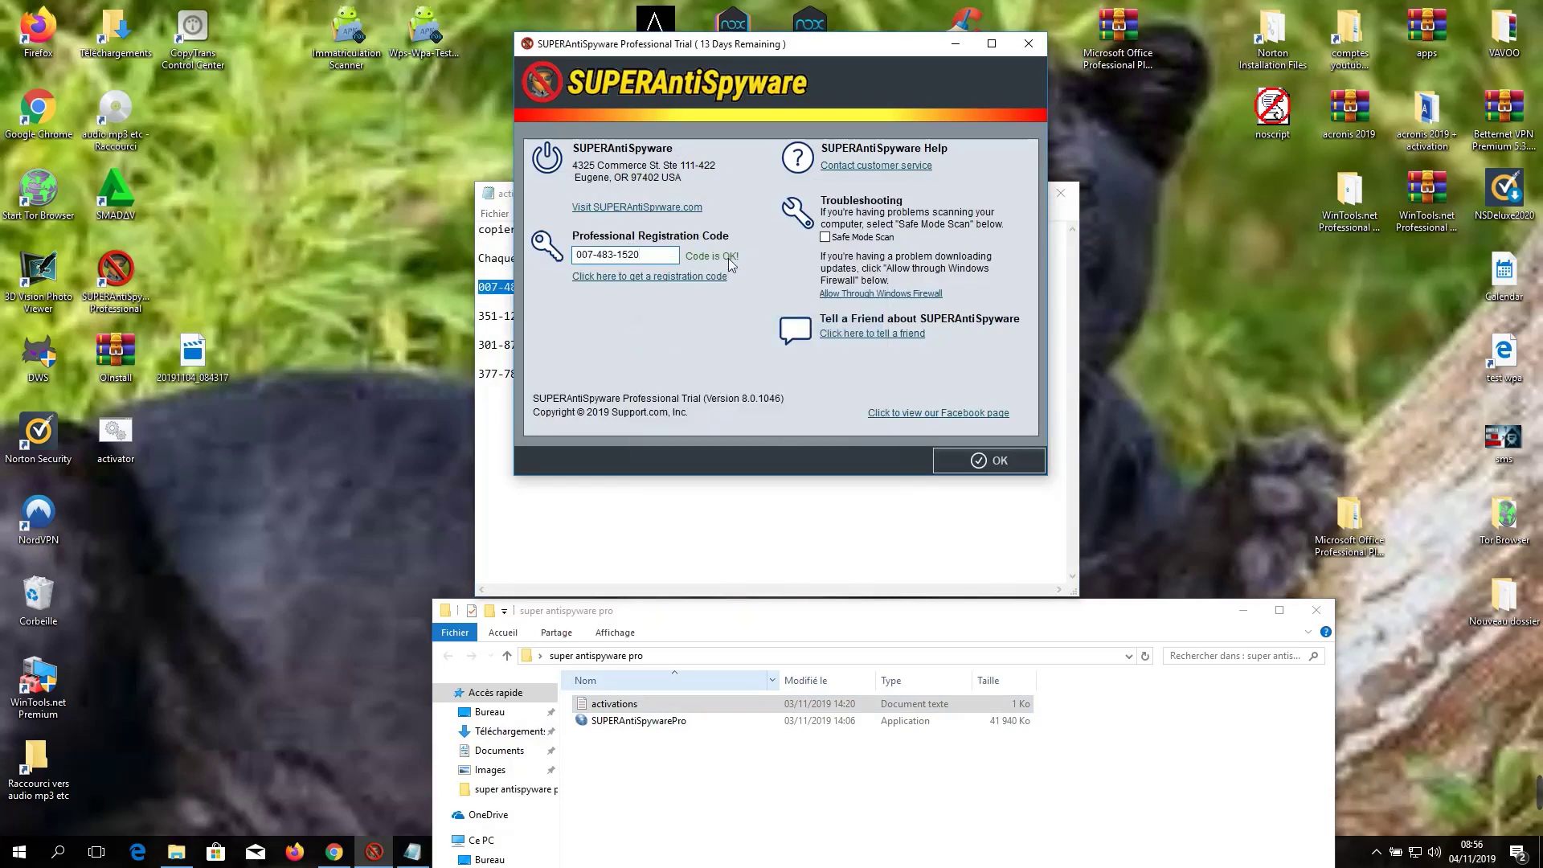
click(989, 462)
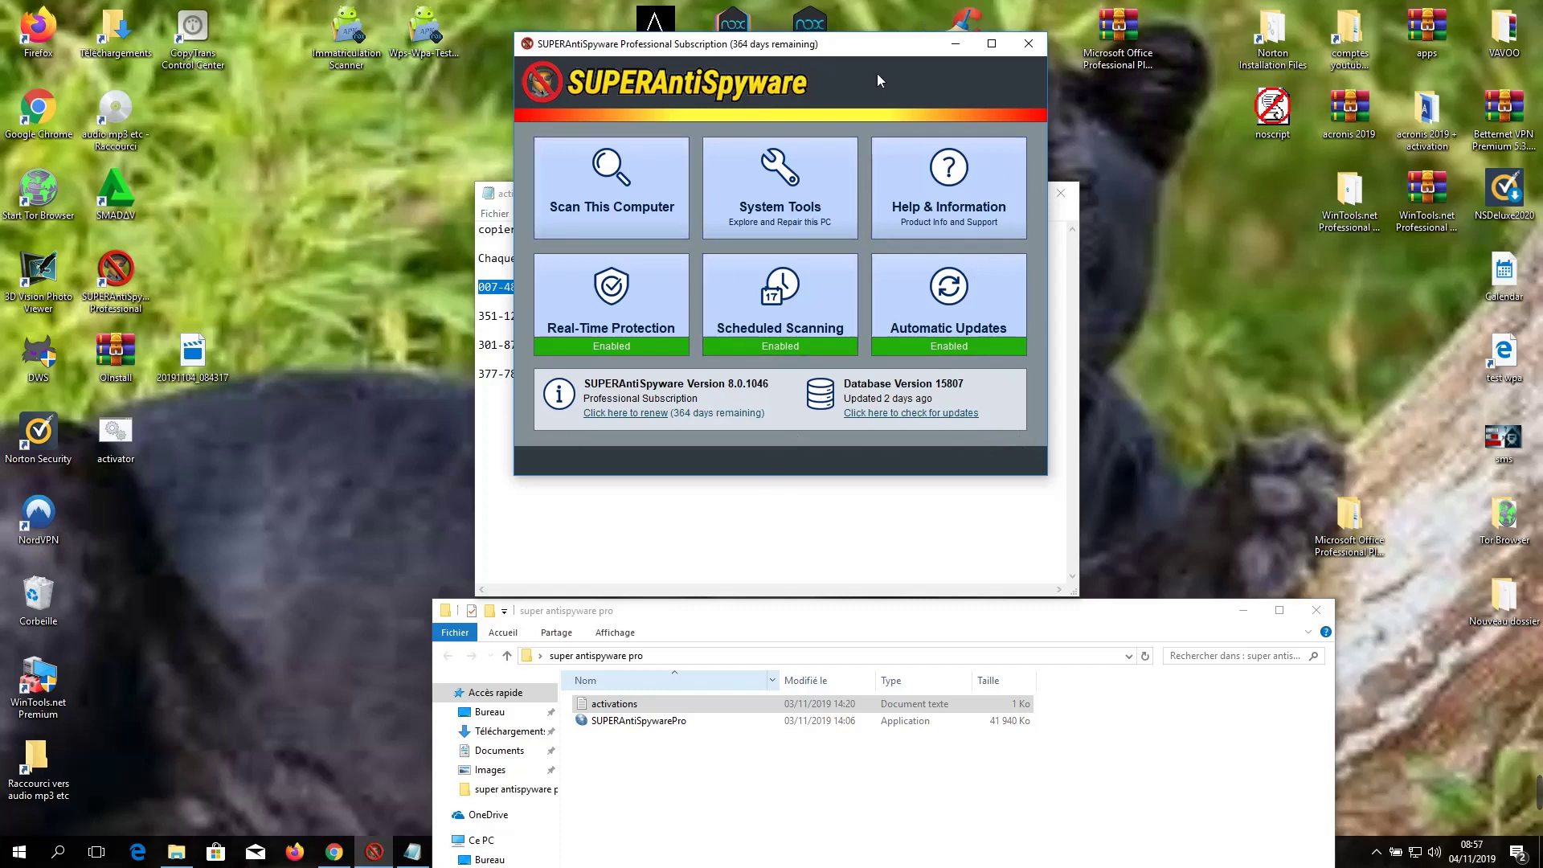
- Run a Complete Scan of the computer and examine the individual entries under Adware.Tracking Cookie
click(608, 206)
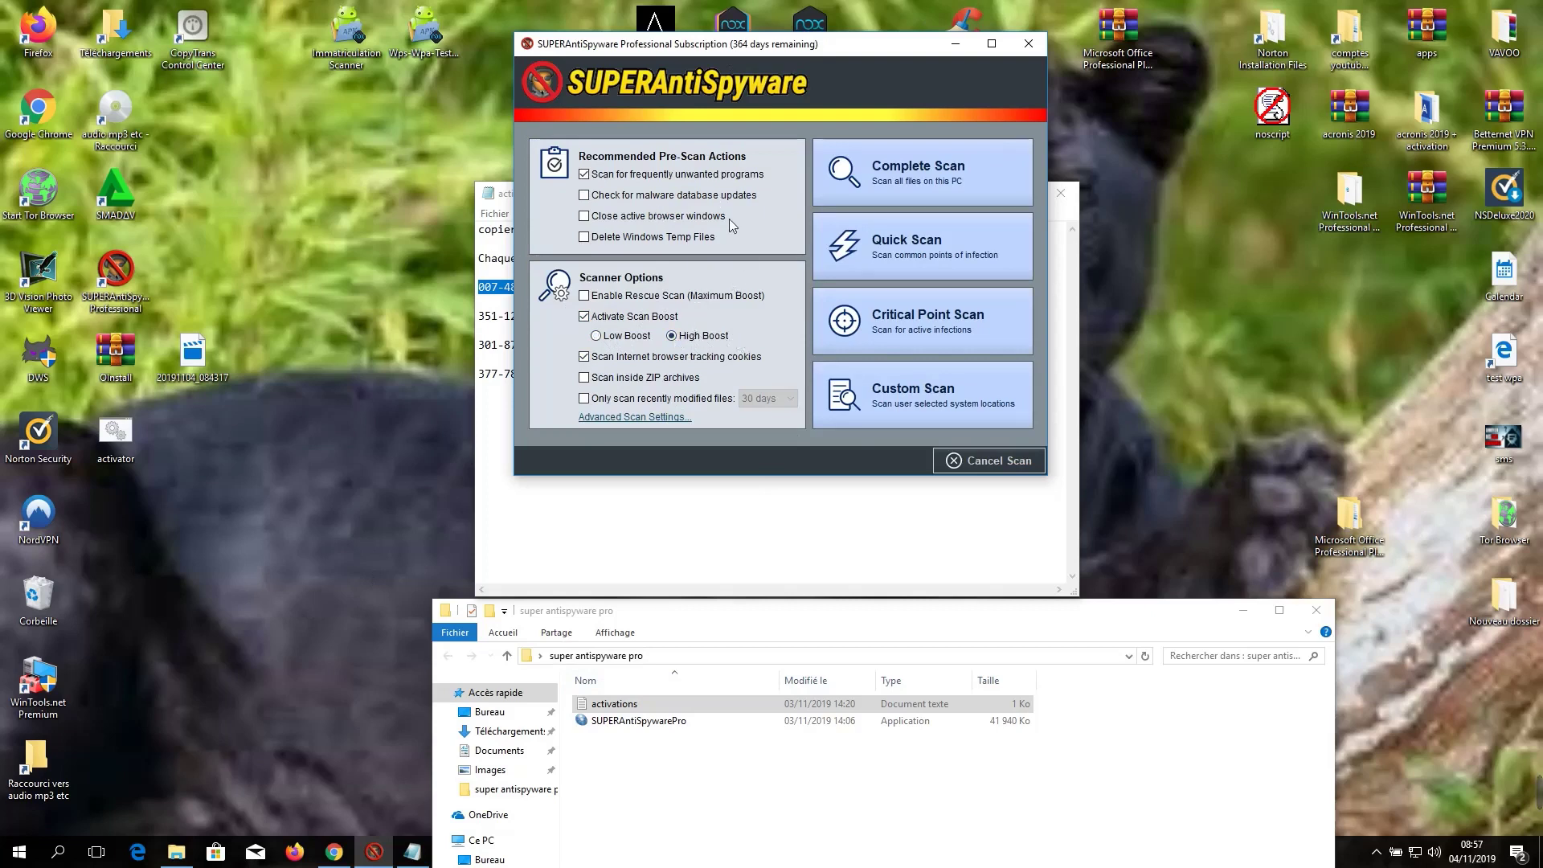
click(909, 173)
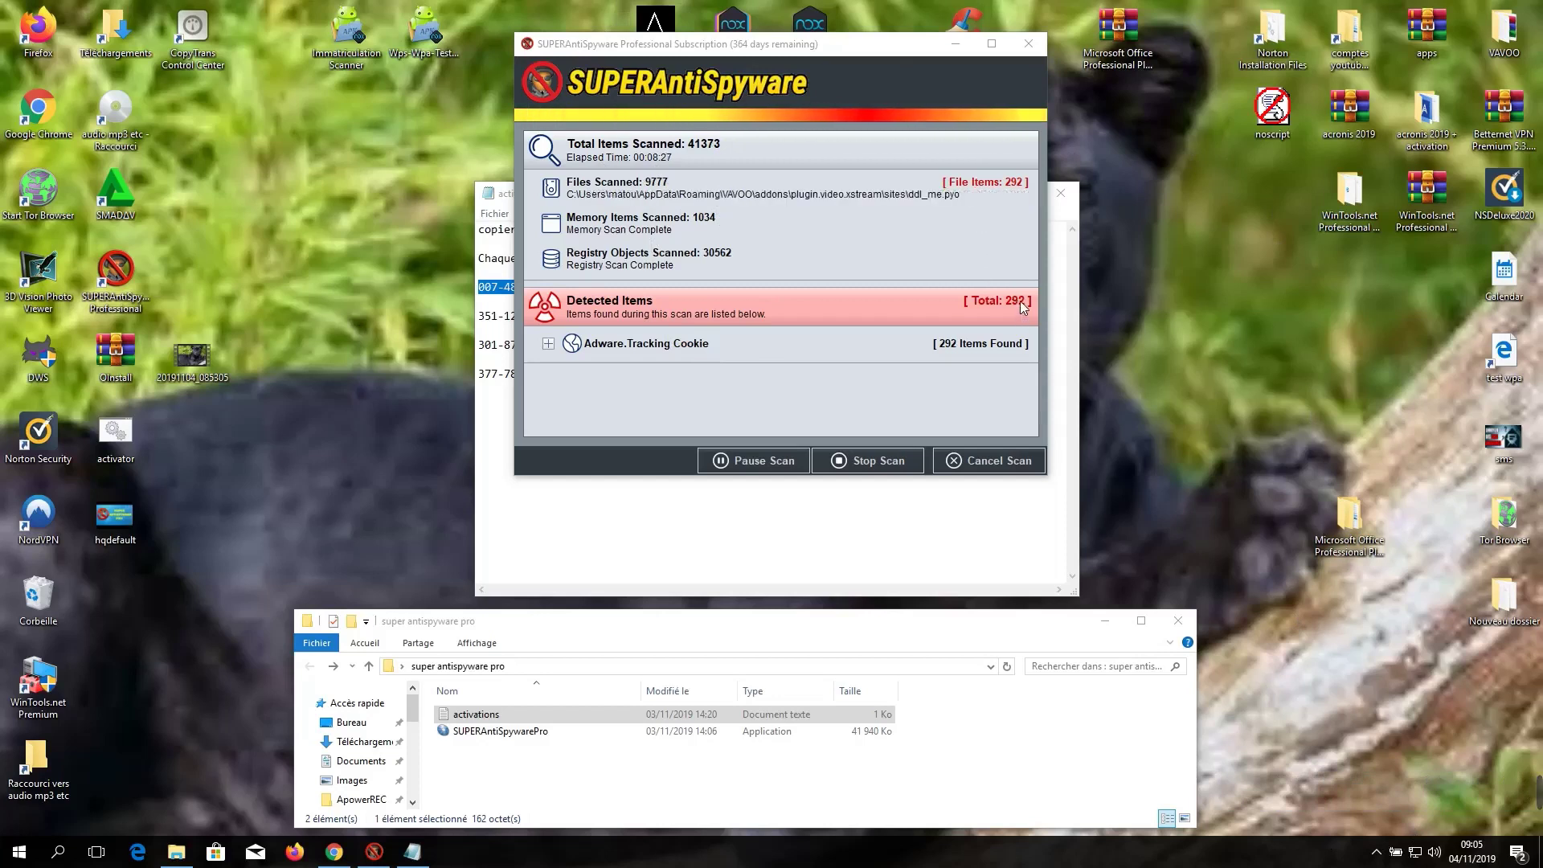
click(548, 344)
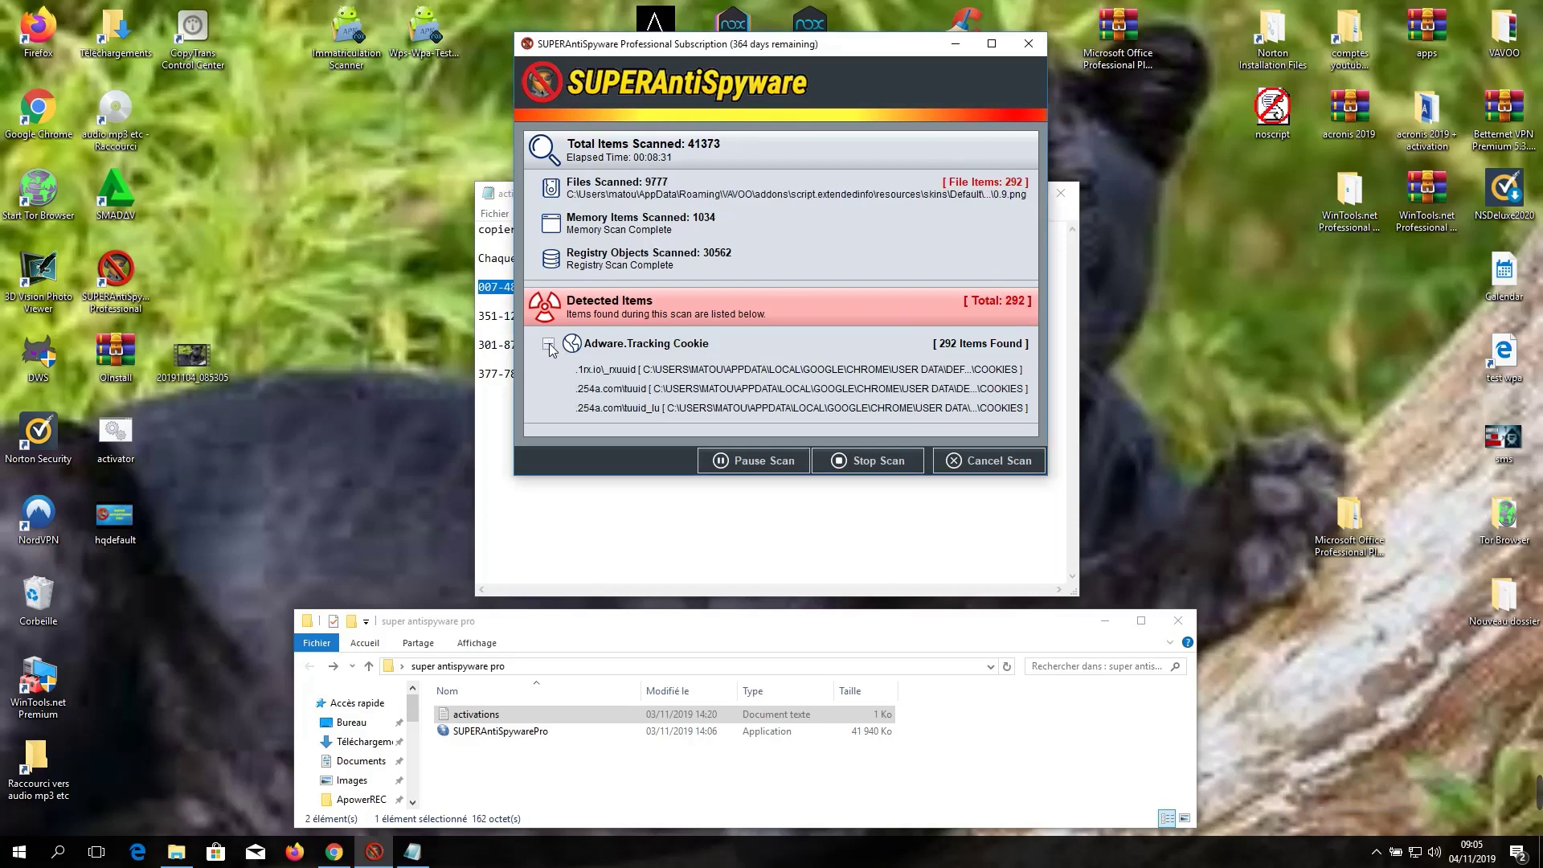
scroll(756, 377, down, 5)
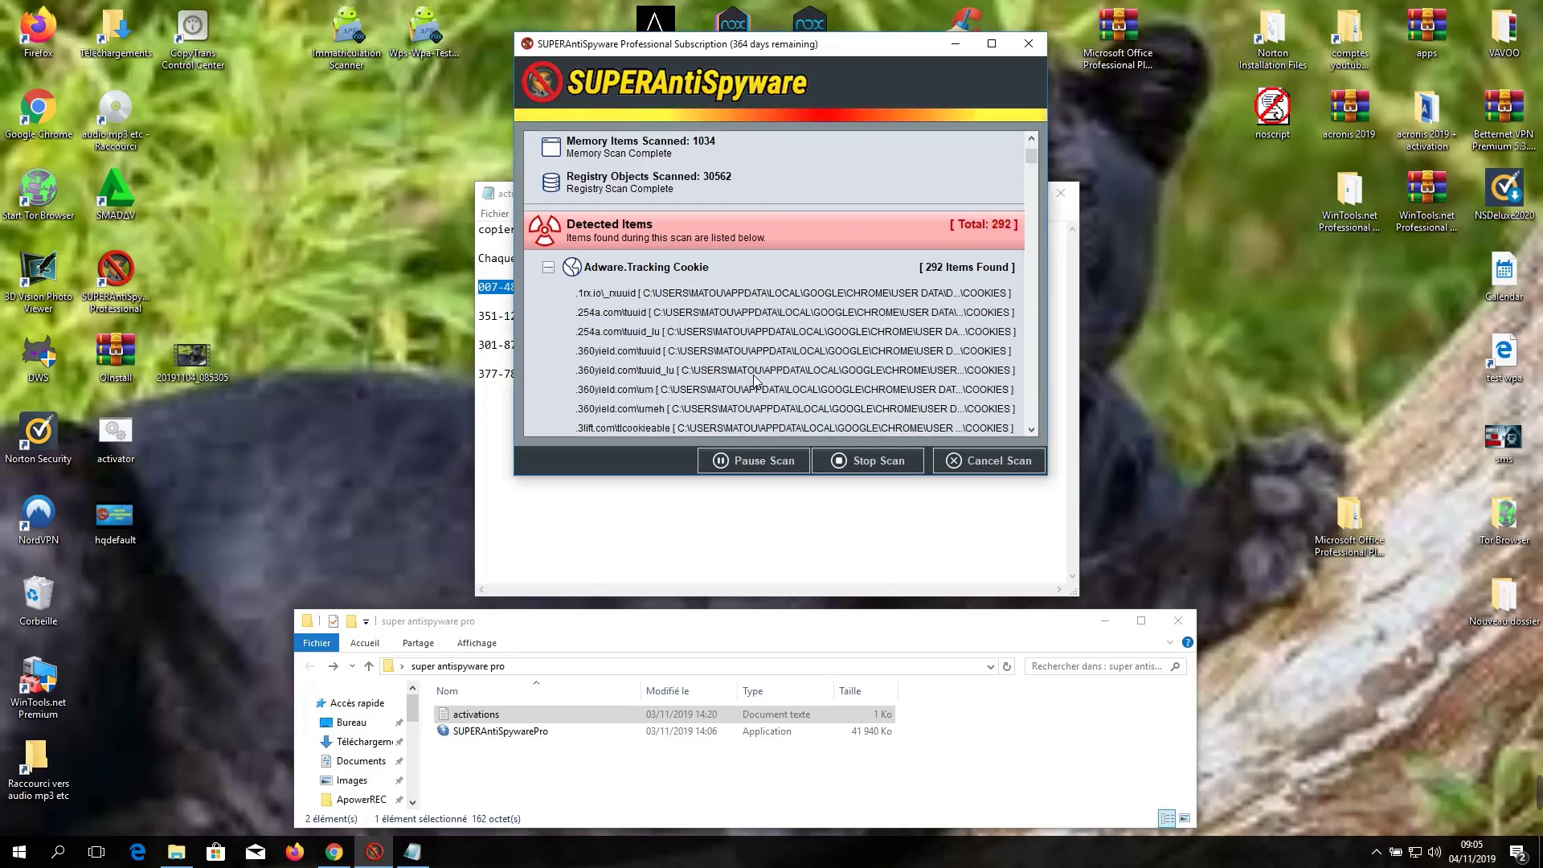
scroll(755, 378, down, 6)
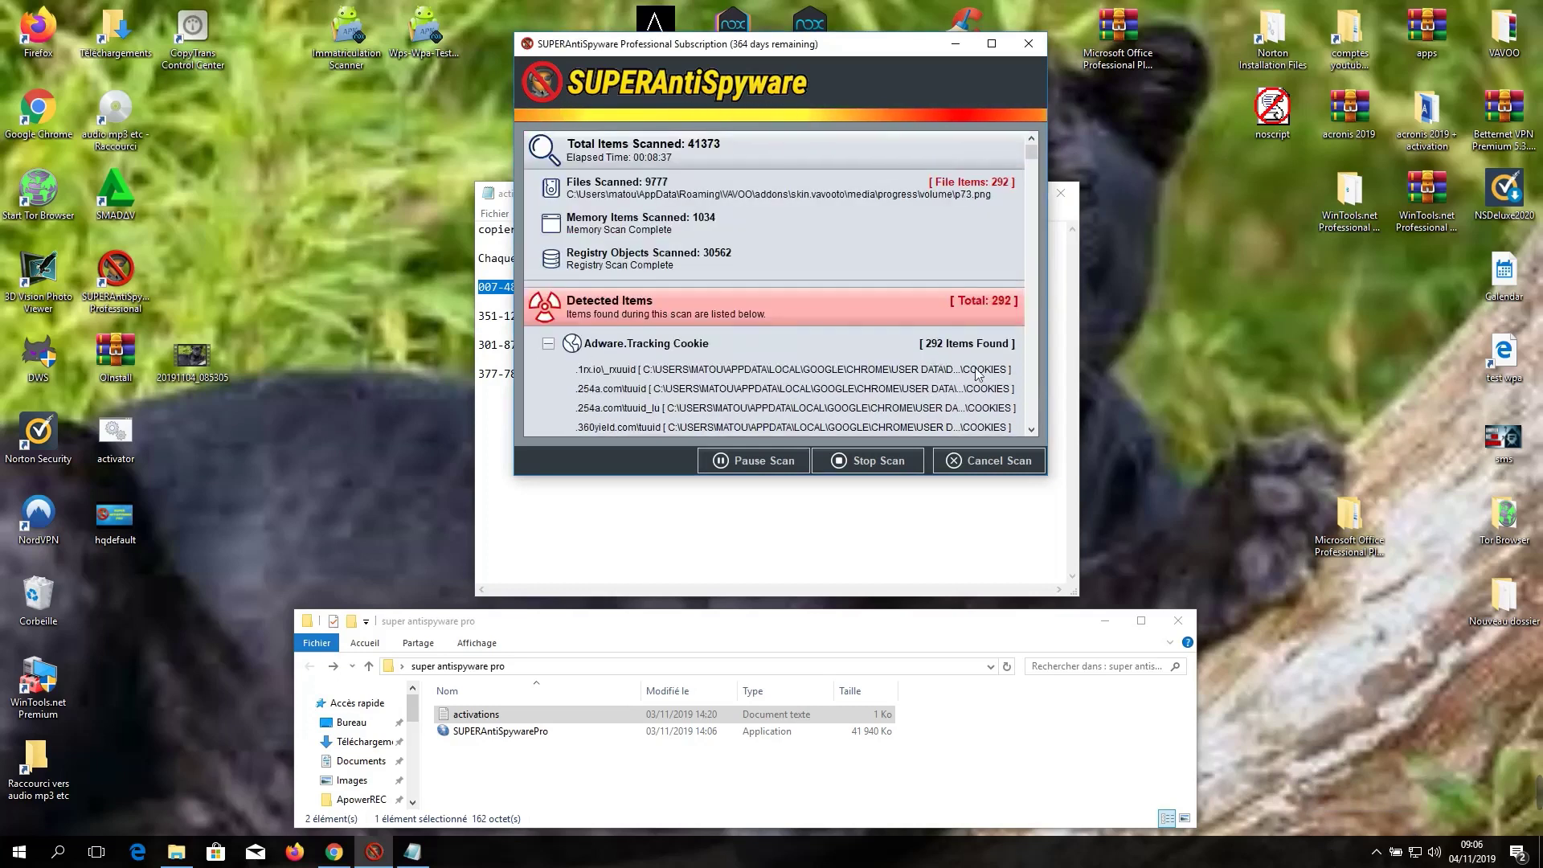
click(549, 345)
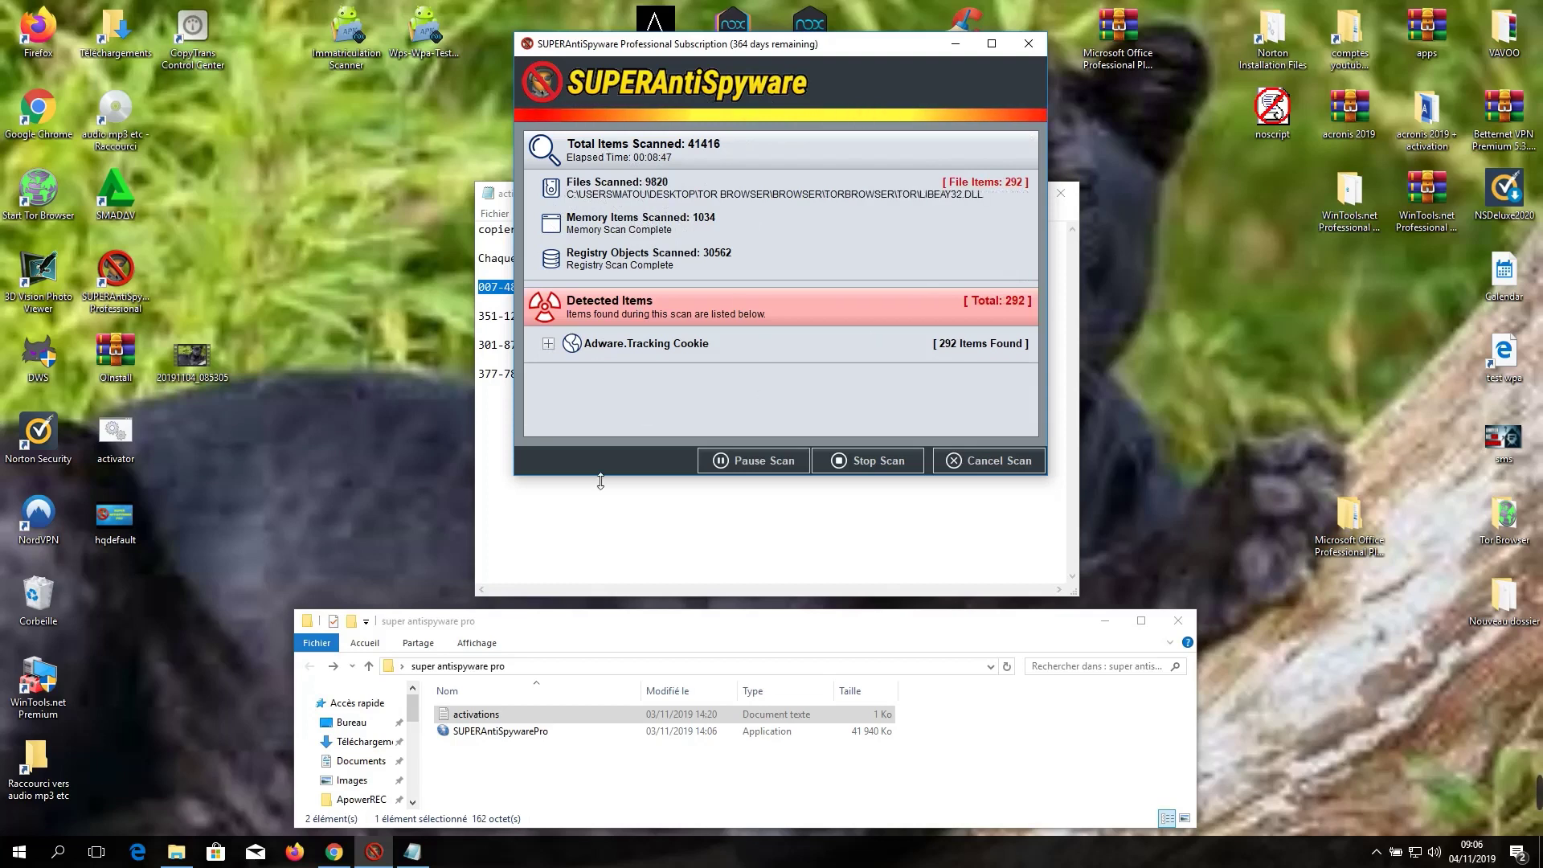
- Stop the scan before completion and continue to the list of detected items
click(900, 467)
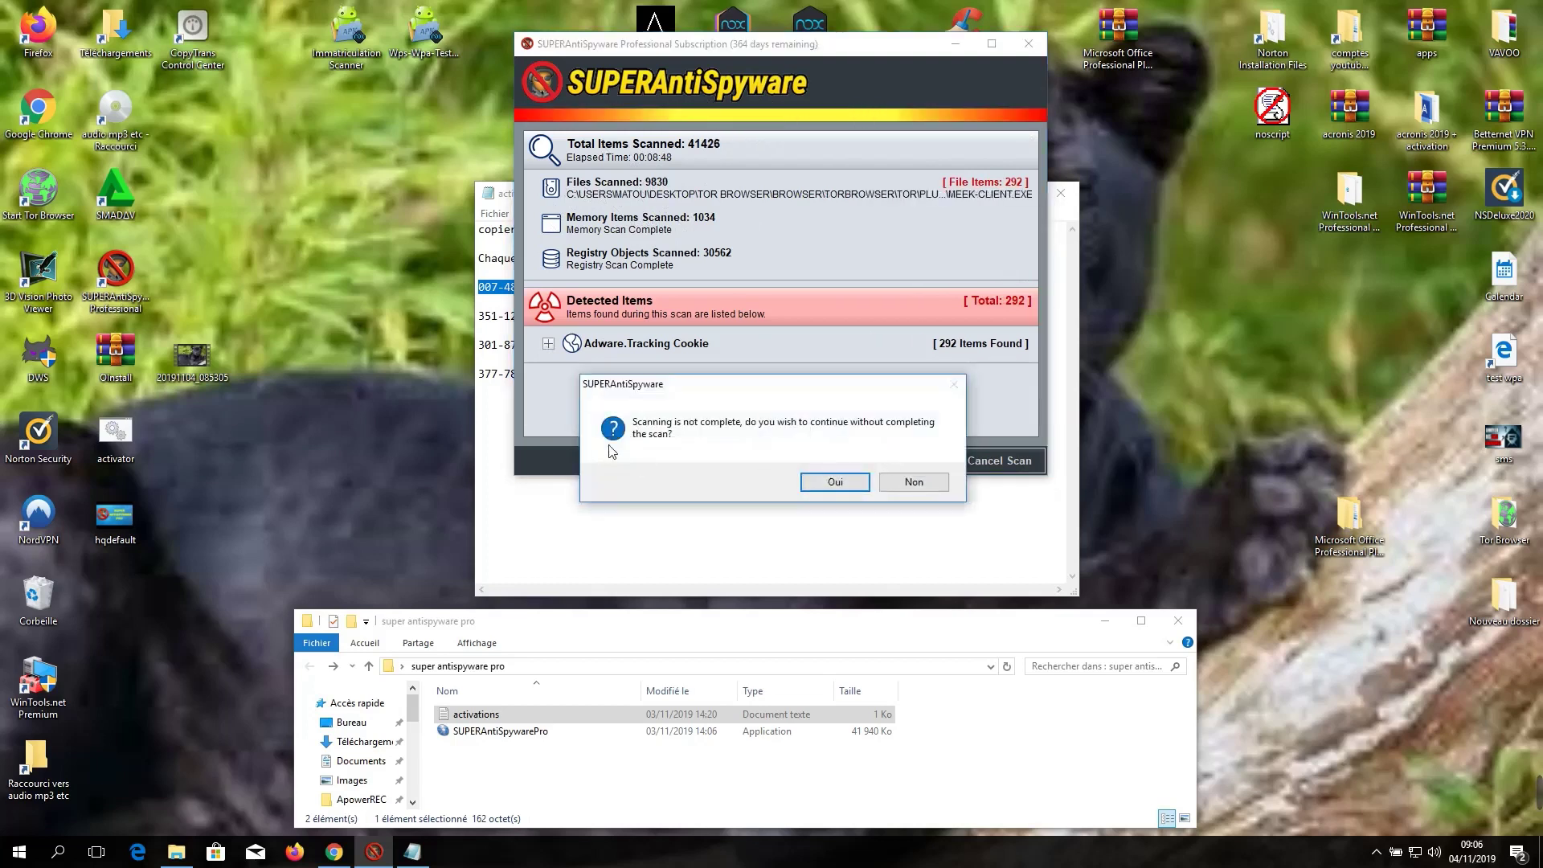
click(858, 483)
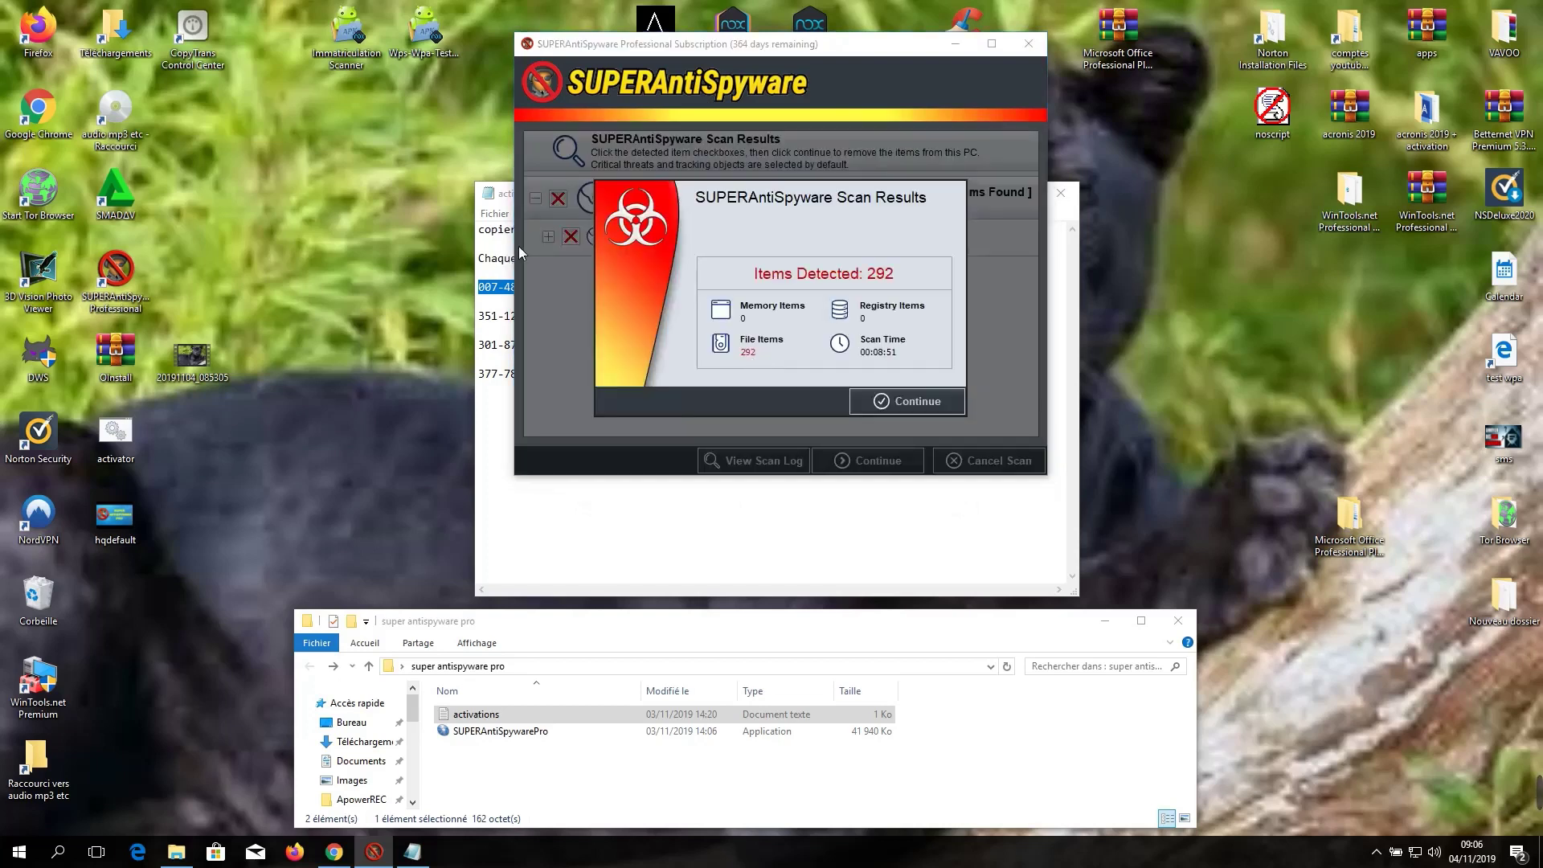
click(891, 405)
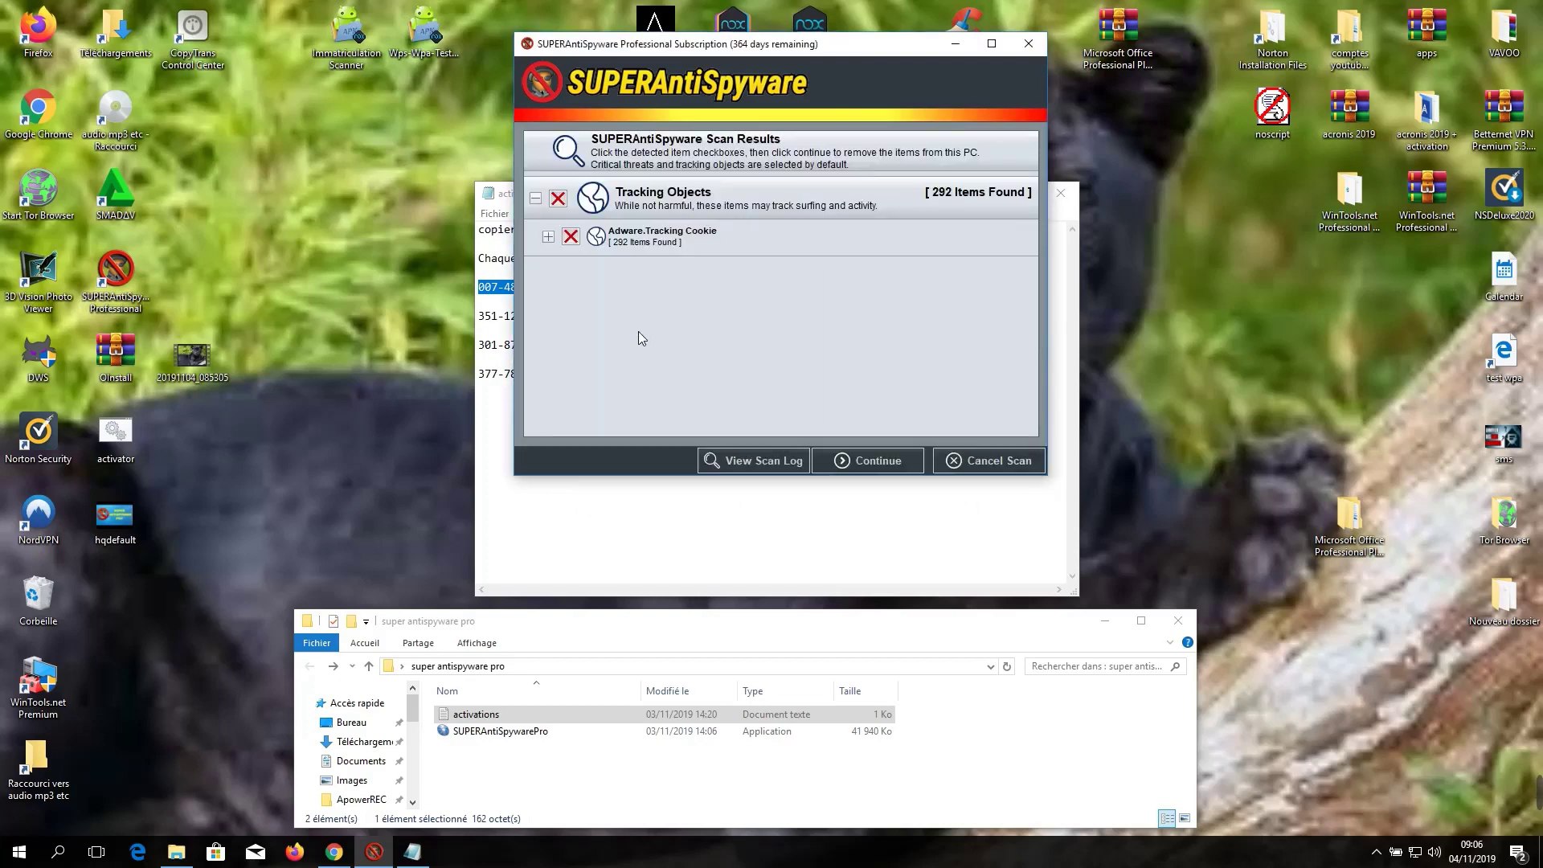
- Remove the selected tracking objects, allowing the open Internet browsers to be closed, and return to the main screen
click(882, 461)
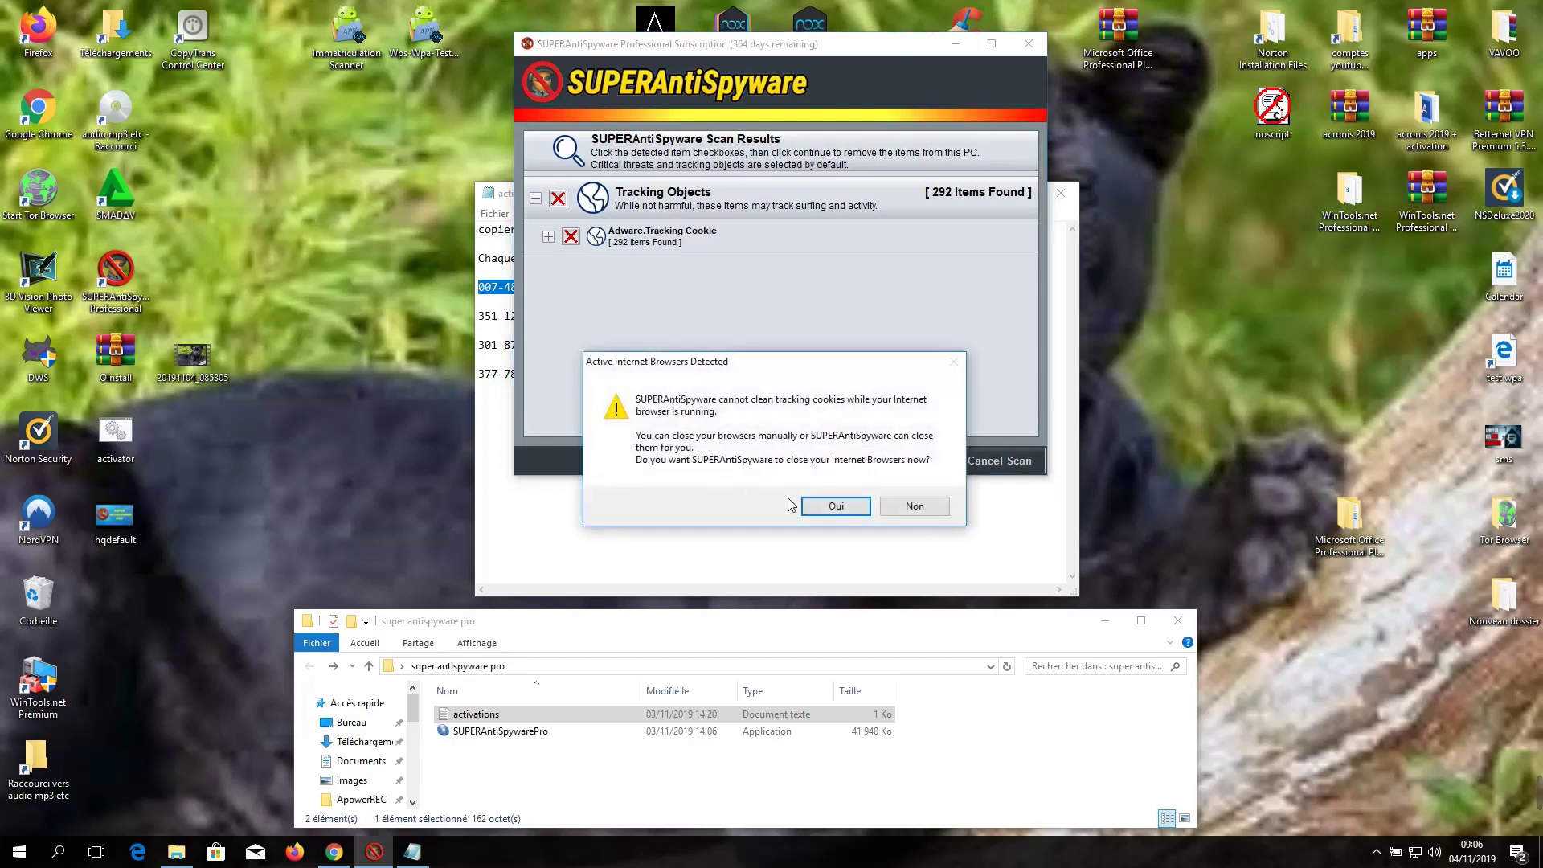
click(834, 506)
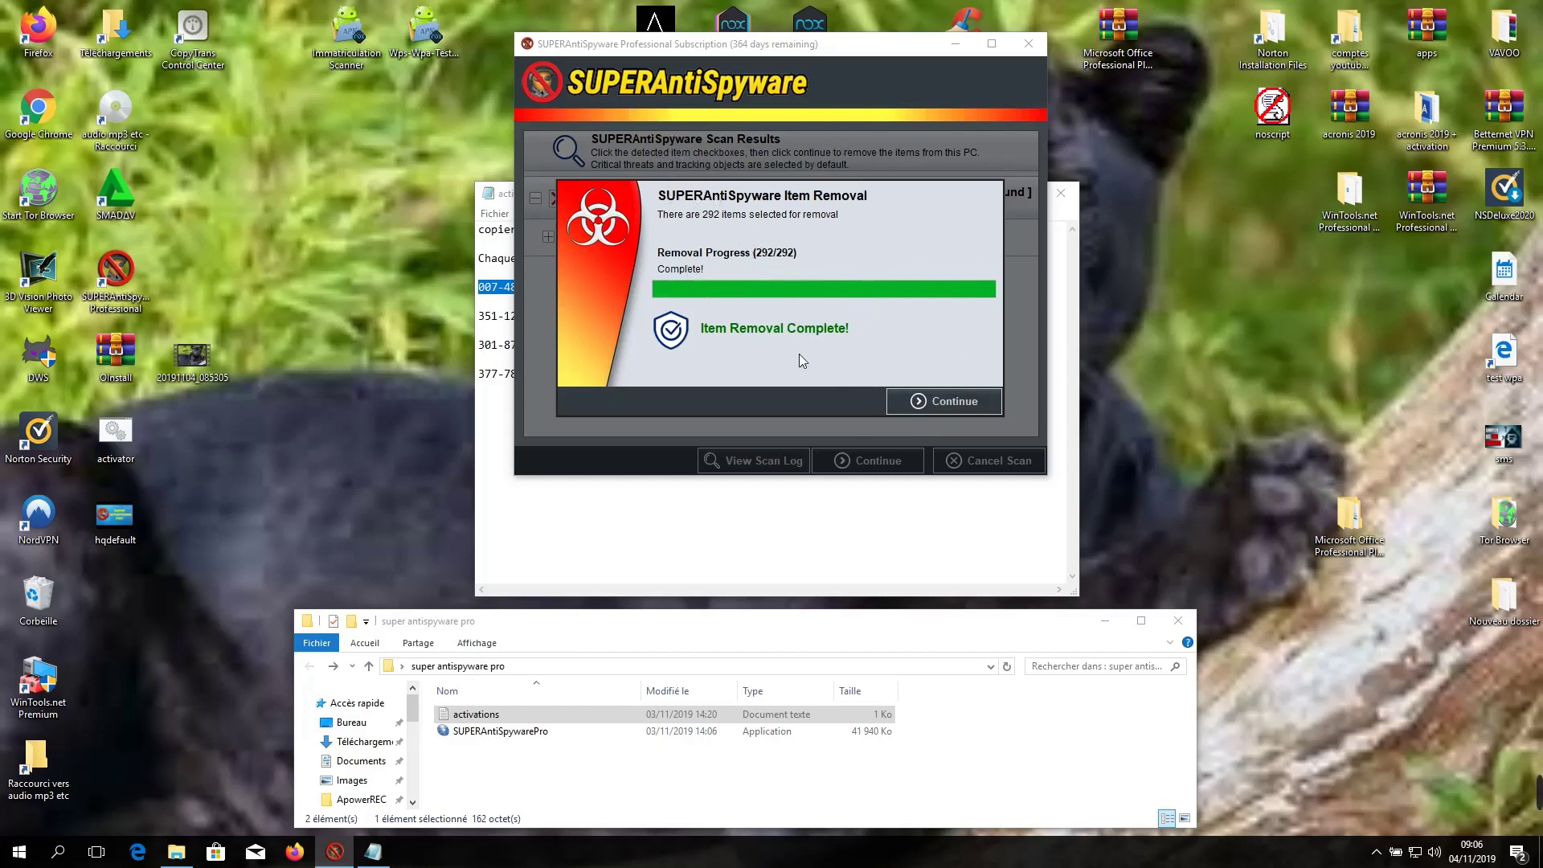
click(934, 403)
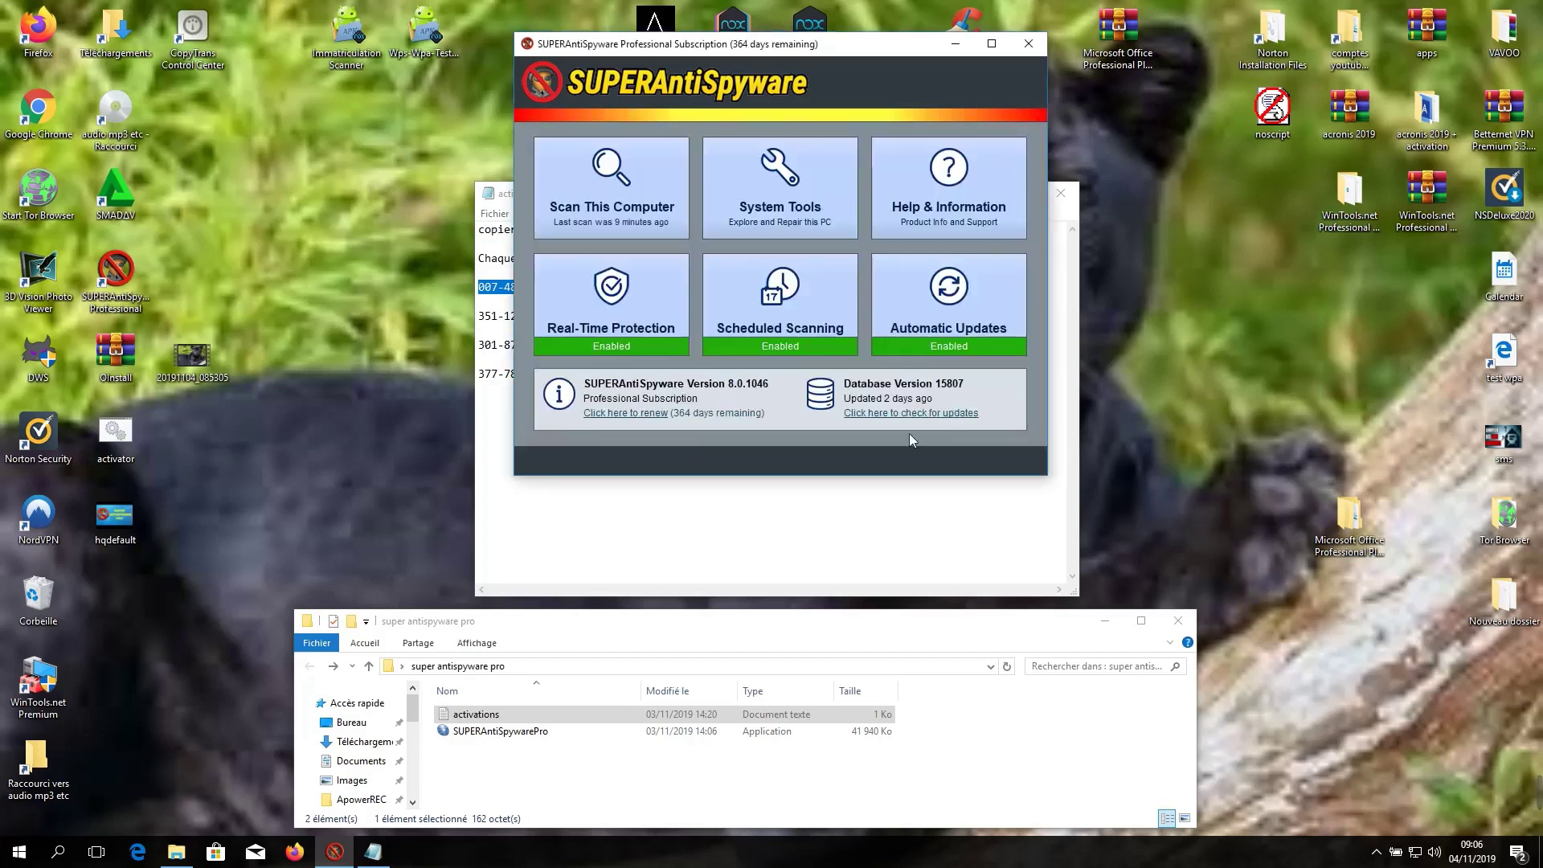